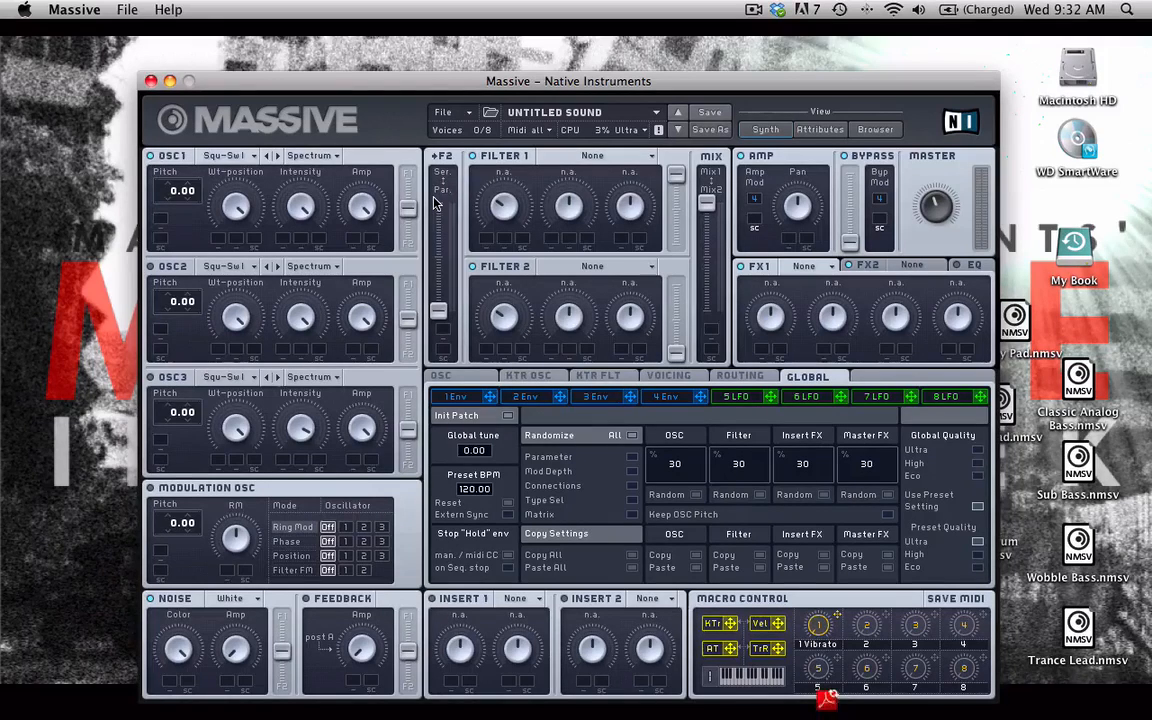
Set the OSC1 wavetable to Sin-Square and its pitch to 64.00
click(250, 160)
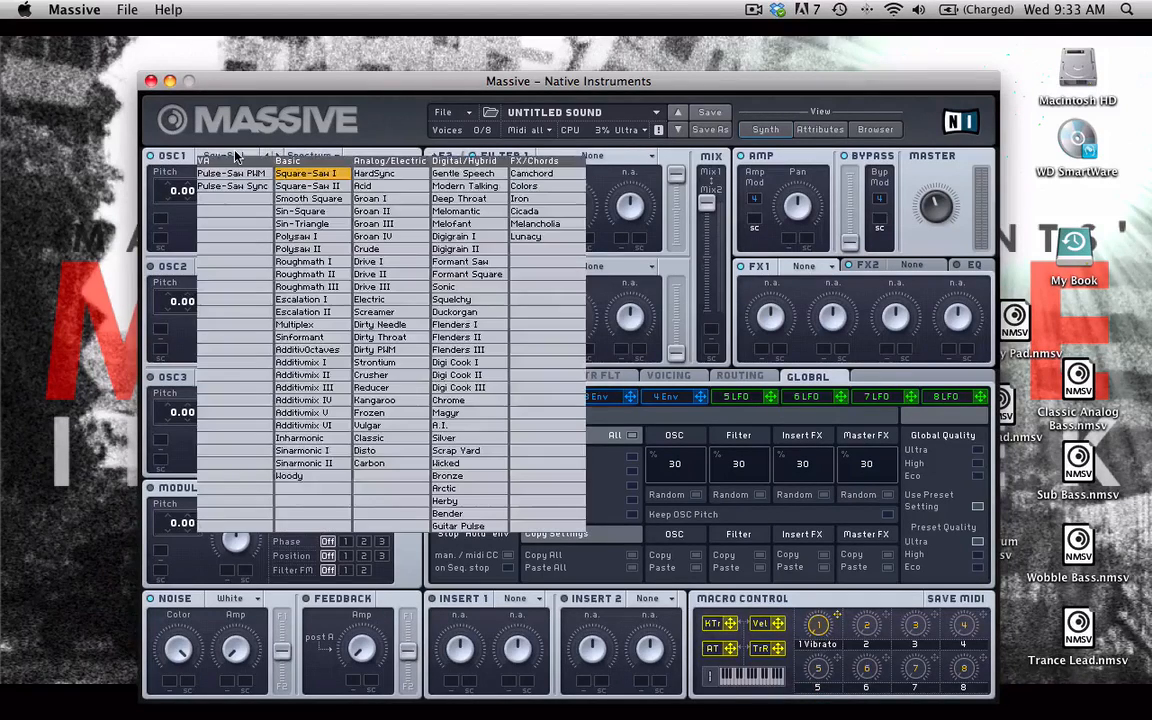
click(285, 205)
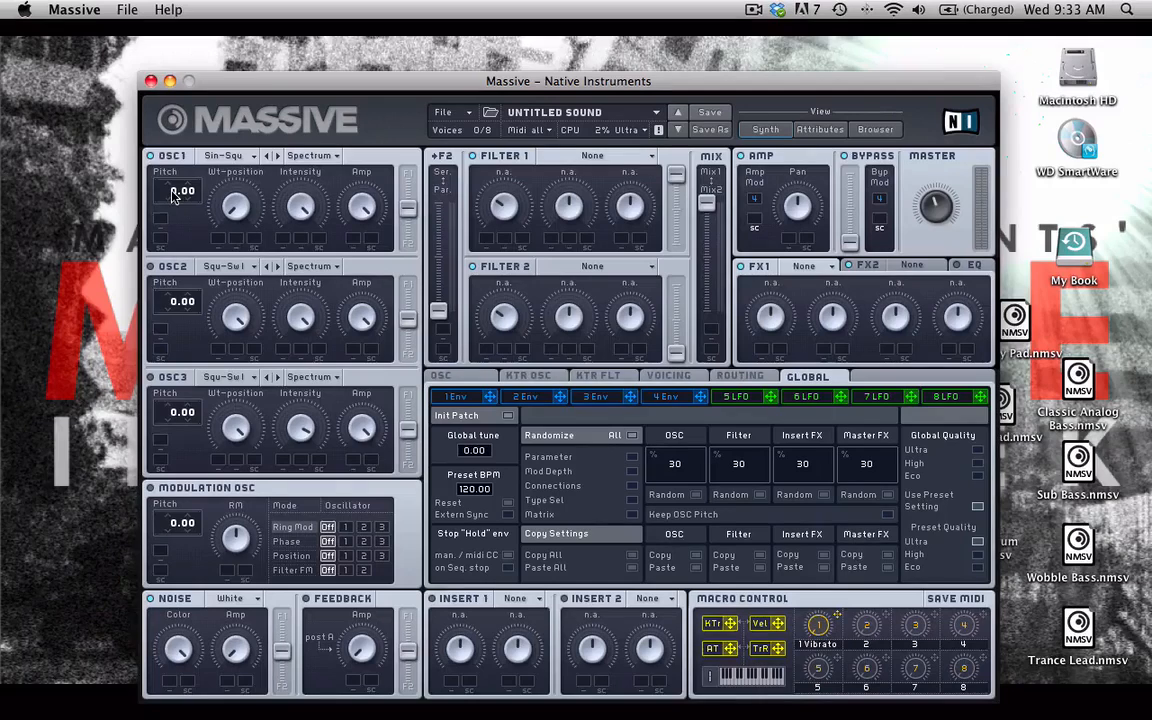
drag(172, 196, 180, 20)
Assign envelopes 1 and 2 to OSC1's pitch with modulation amounts of -34.00 and -42.00
click(162, 220)
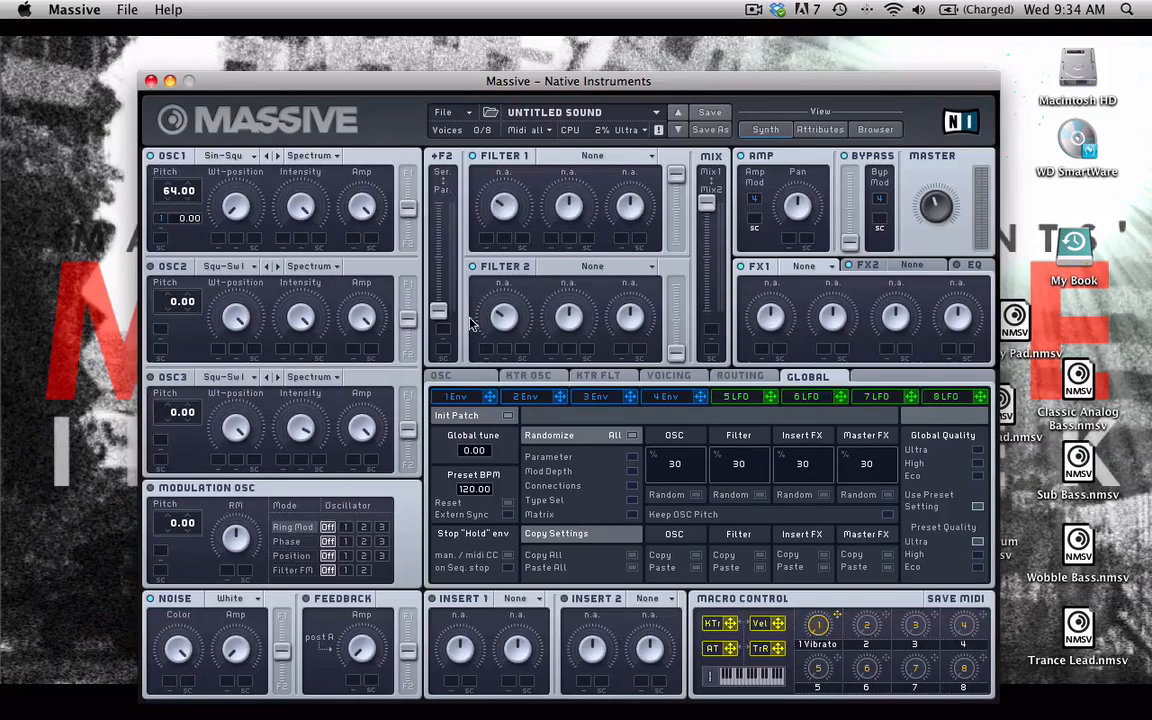
click(161, 240)
drag(181, 219, 181, 280)
Shape envelope 1 with minimum attack, attack level and release, full decay level and a shortened decay
click(458, 397)
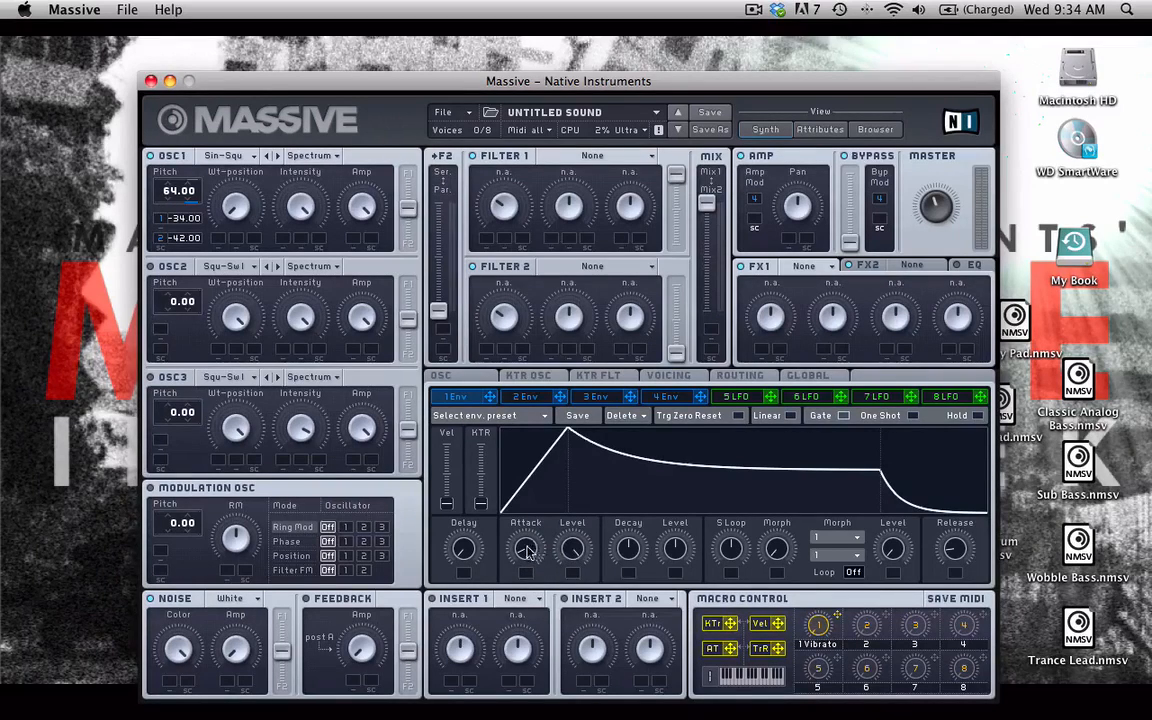
drag(573, 549, 575, 557)
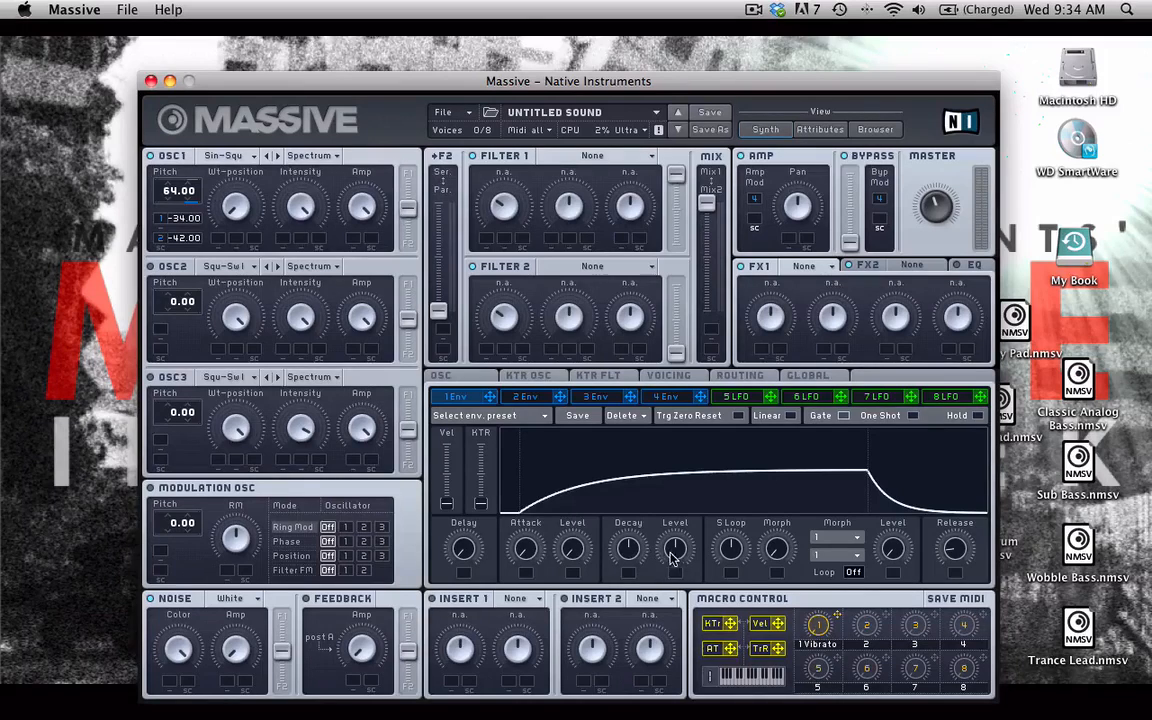
drag(682, 557, 661, 460)
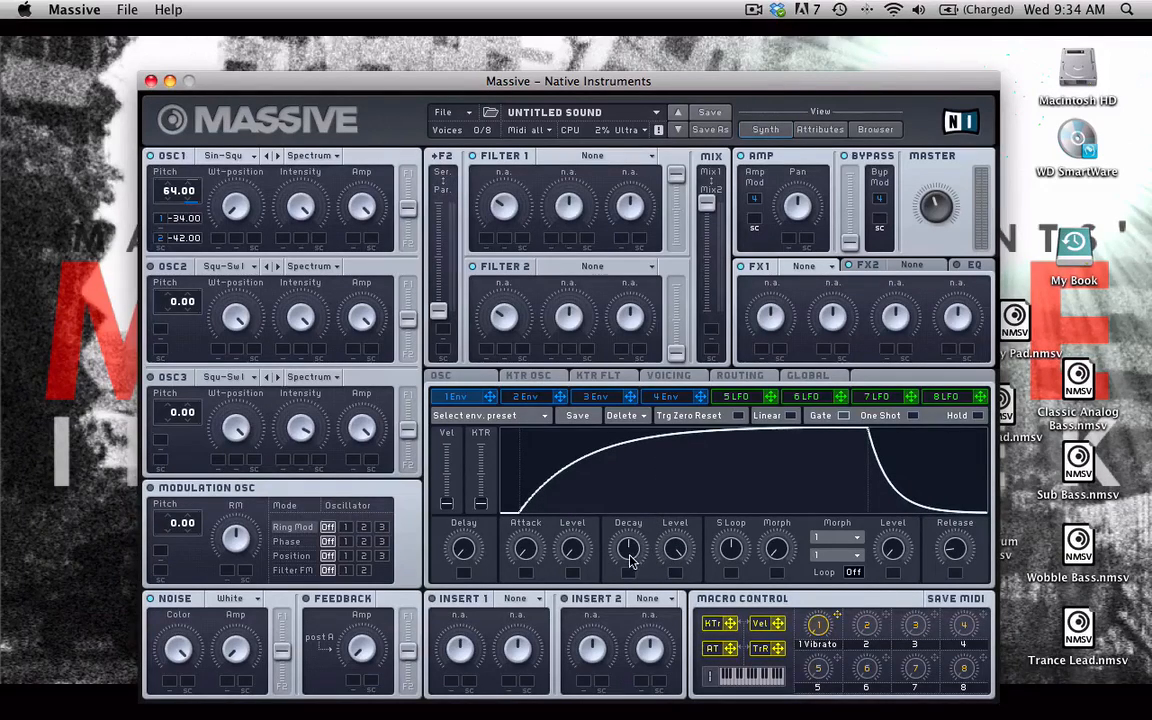
drag(628, 548, 629, 569)
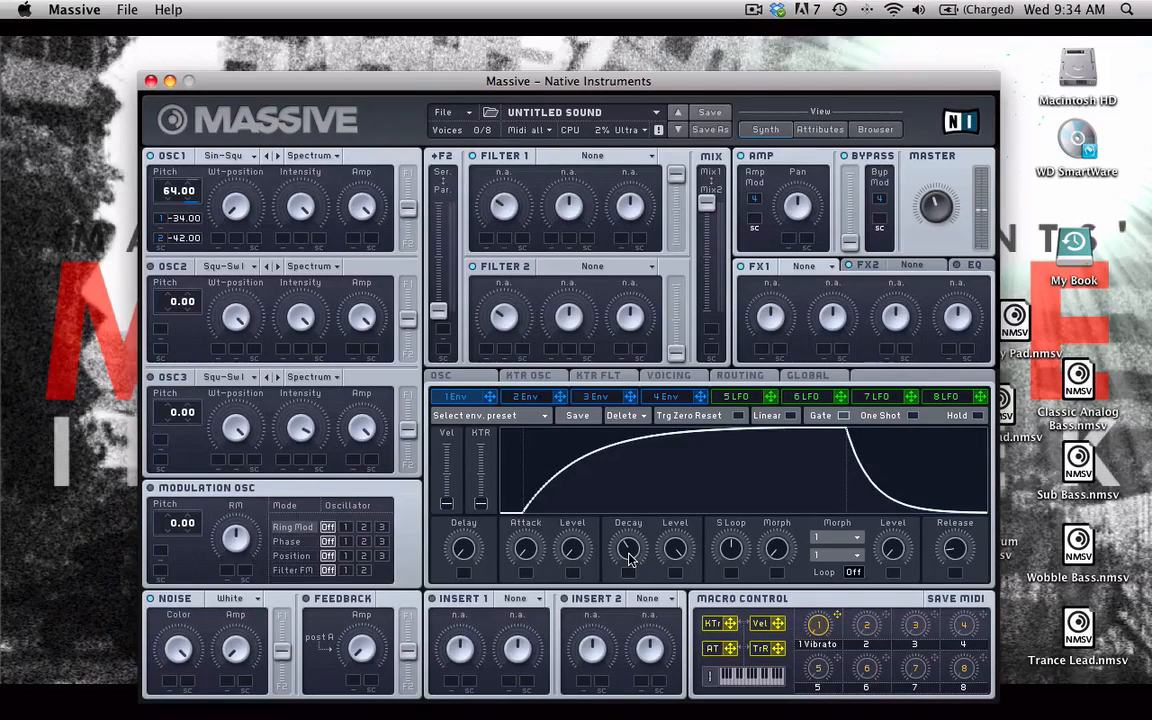
drag(957, 553, 957, 575)
drag(627, 556, 626, 563)
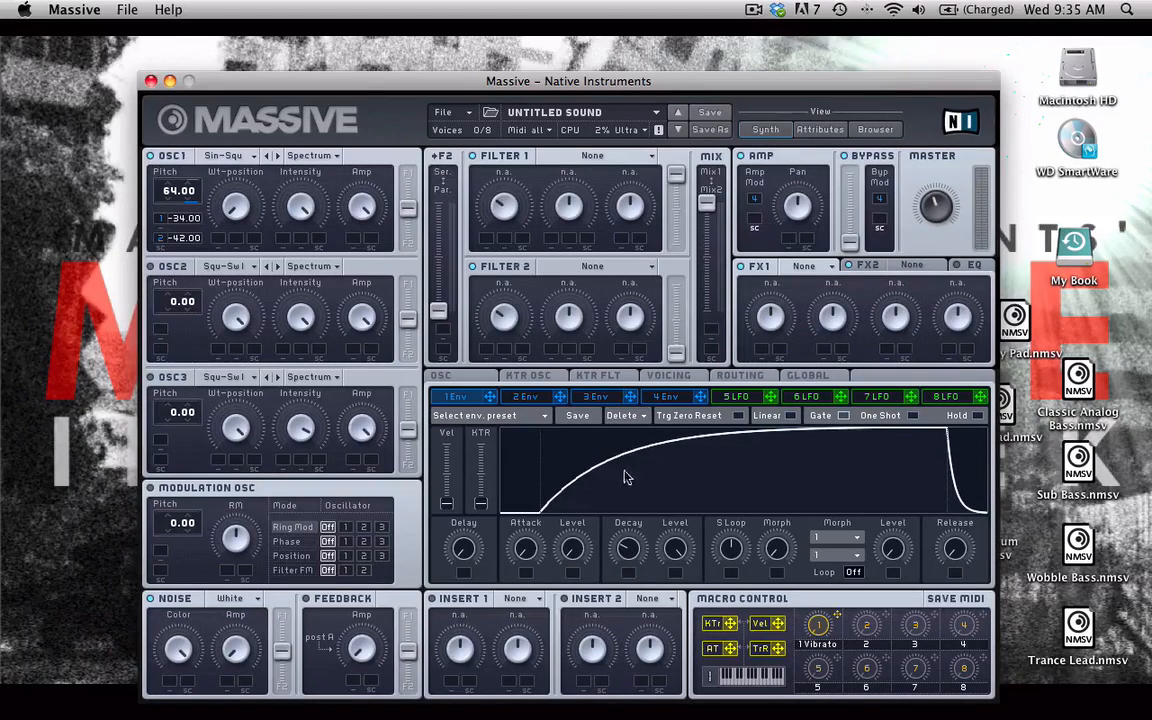
Copy envelope 1's settings to envelope 2 and give envelope 2 a slightly shorter decay
click(543, 400)
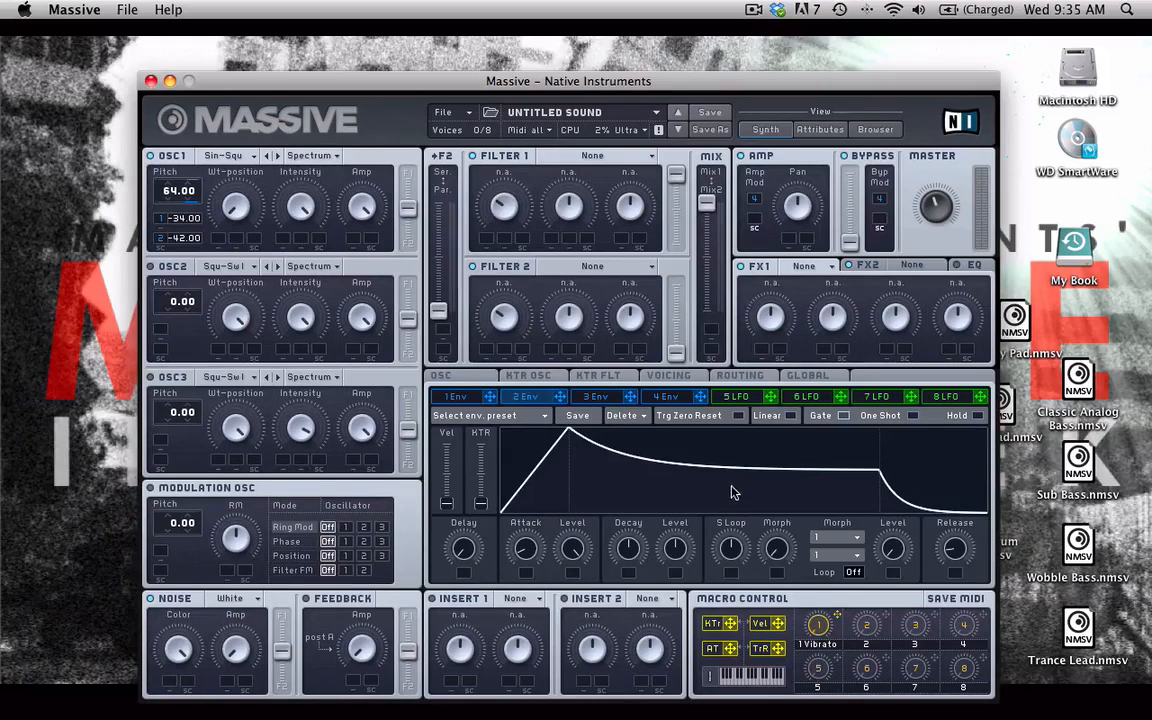
click(456, 397)
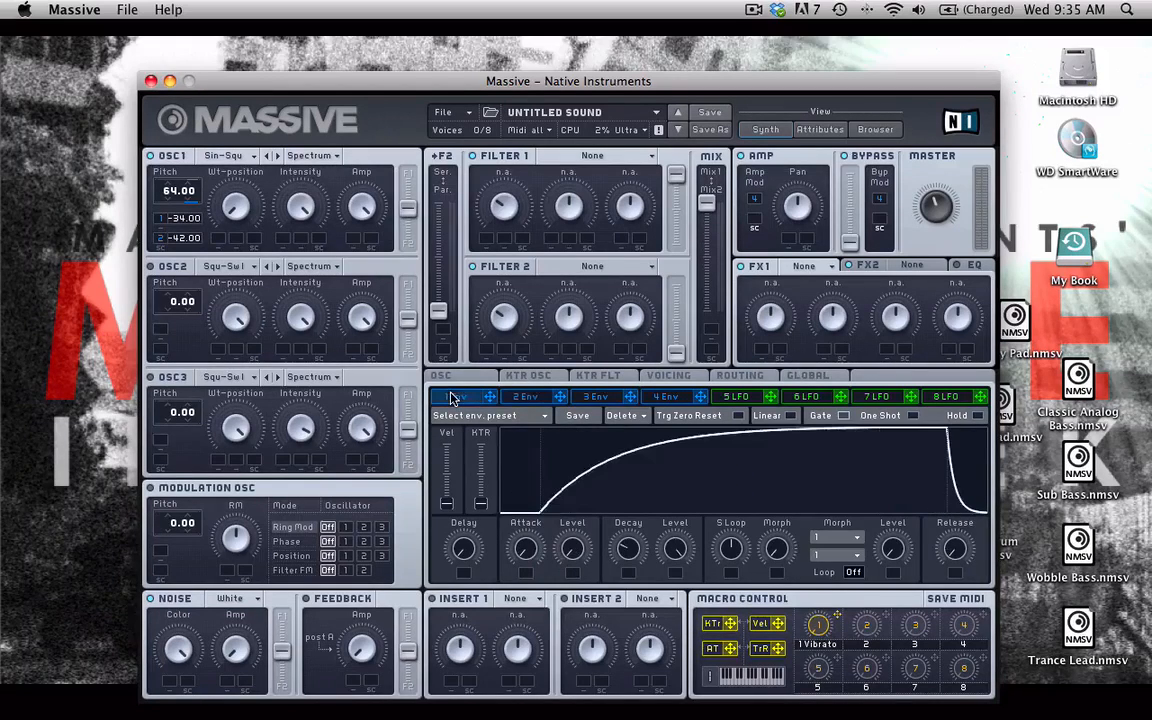
click(466, 415)
click(415, 400)
click(532, 397)
click(466, 415)
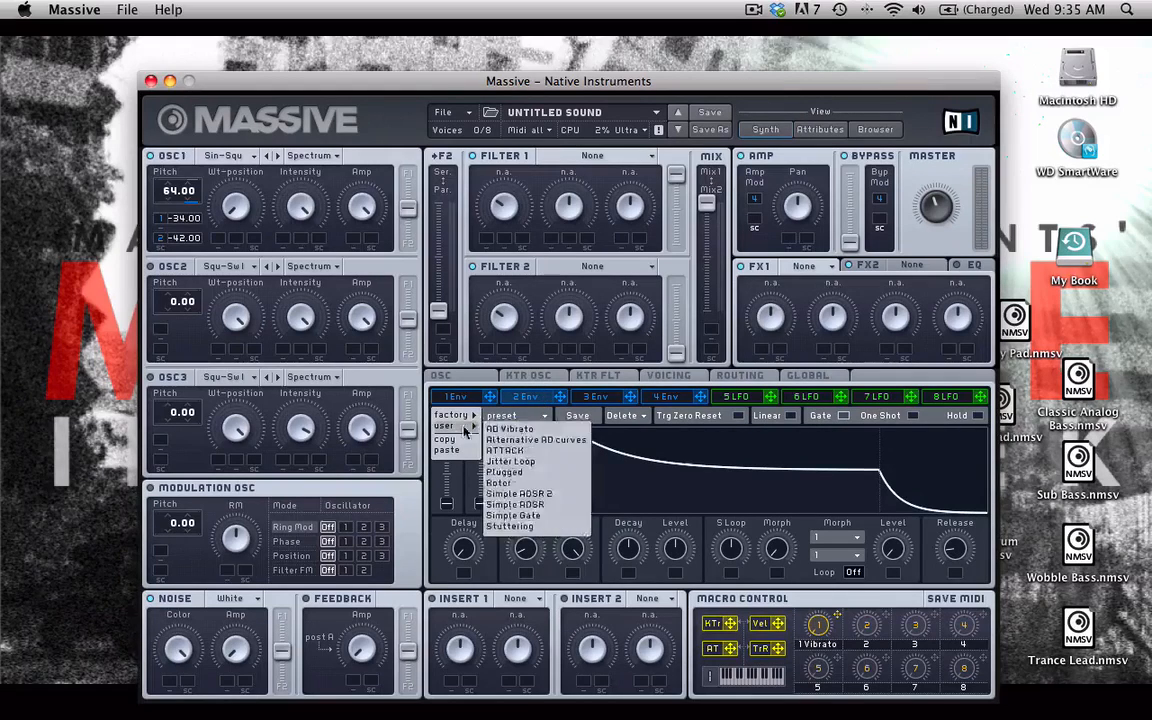
click(449, 457)
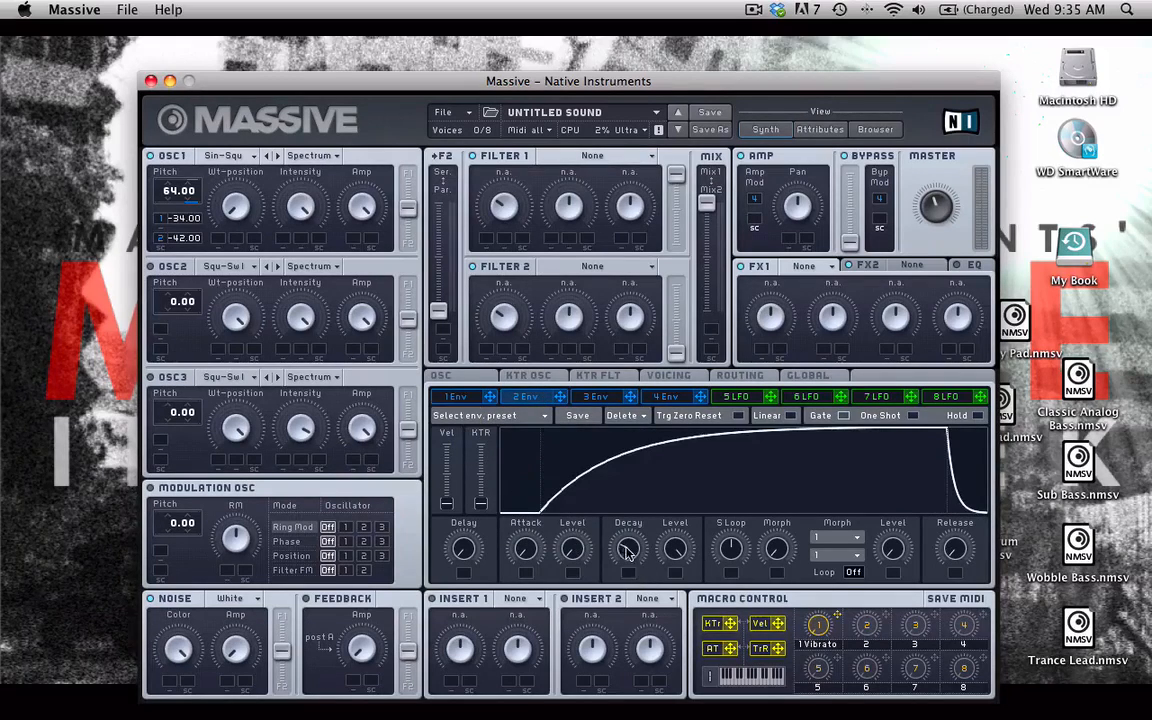
drag(628, 551, 625, 580)
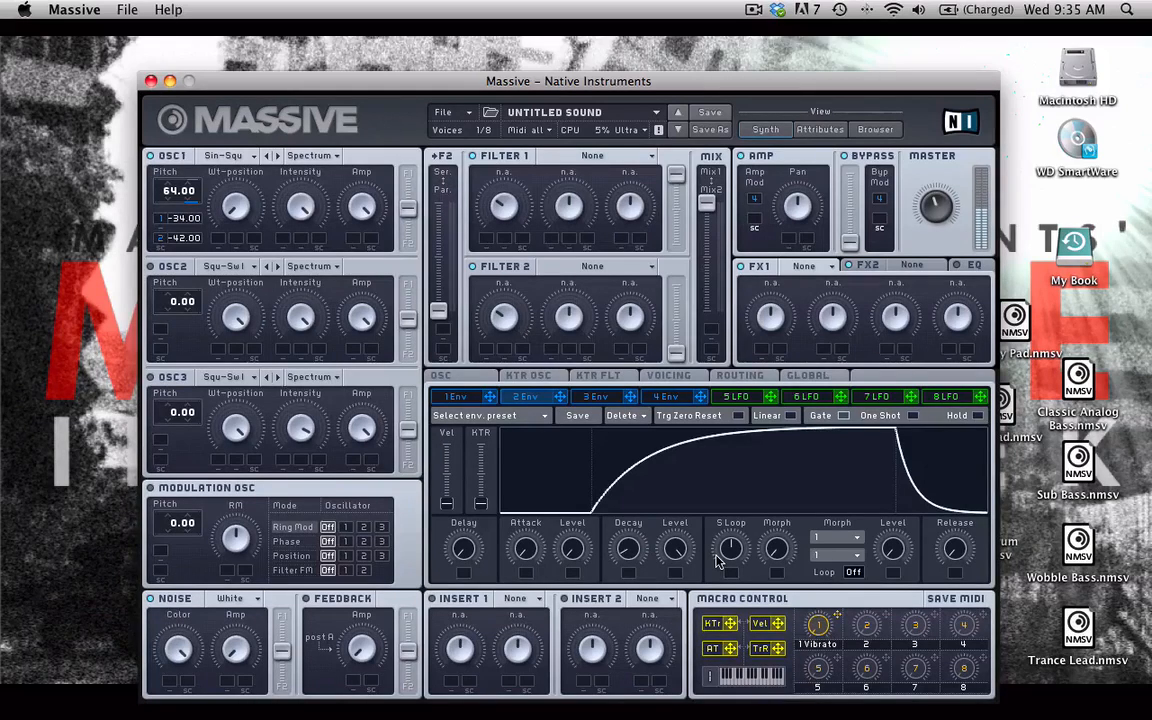
drag(632, 549, 631, 537)
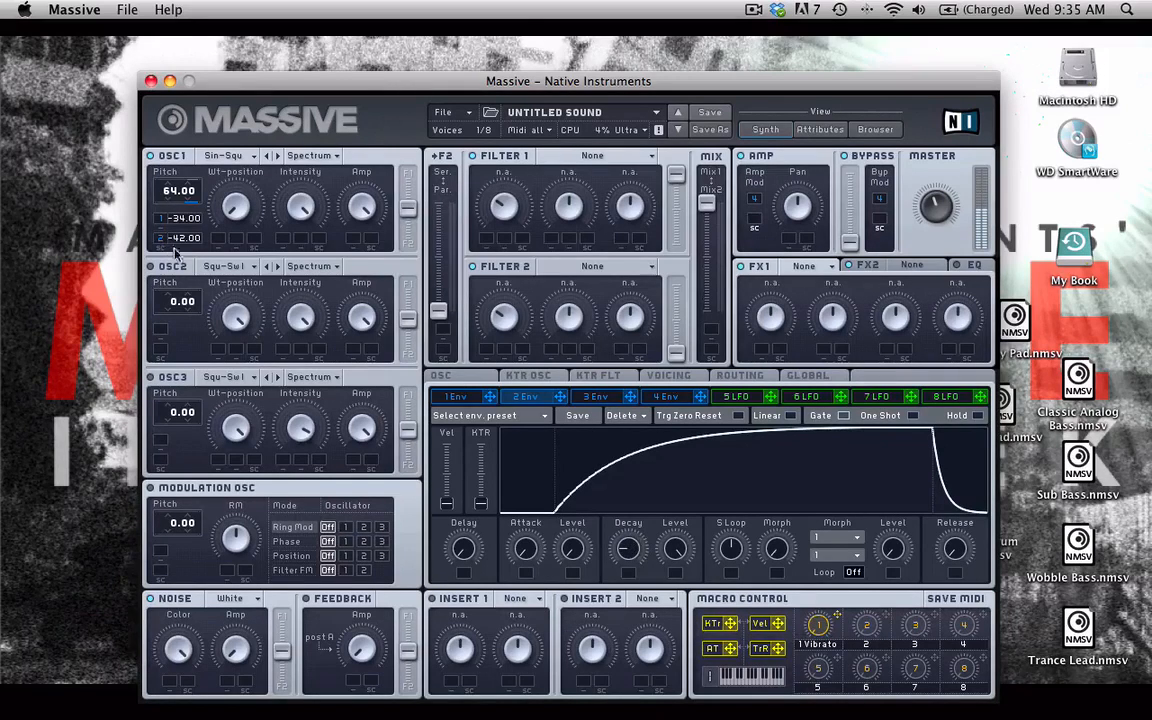
Set OSC1's pitch modulation amounts to -40.00 for envelope 1 and -46.00 for envelope 2
mouse_move(175, 252)
mouse_down()
mouse_move(178, 261)
mouse_move(181, 228)
mouse_up()
drag(178, 220, 184, 248)
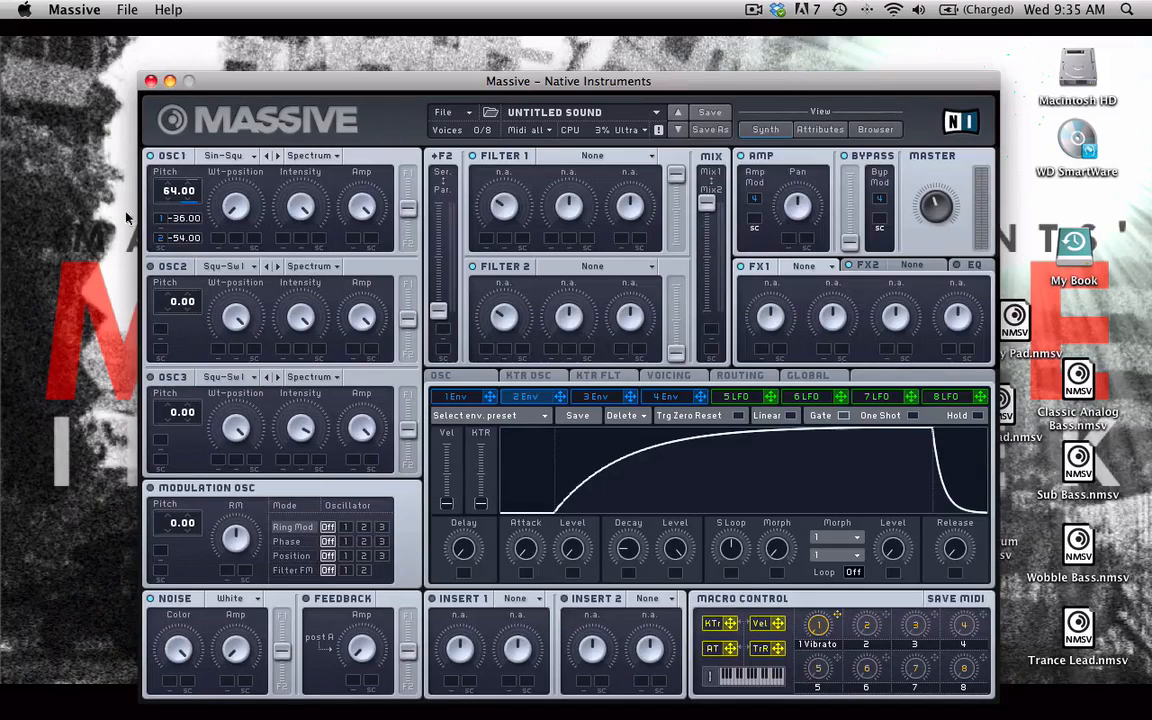
drag(174, 218, 176, 250)
Reduce envelope 4's attack and release to the minimum and bypass its modulation of the Amp module
click(669, 399)
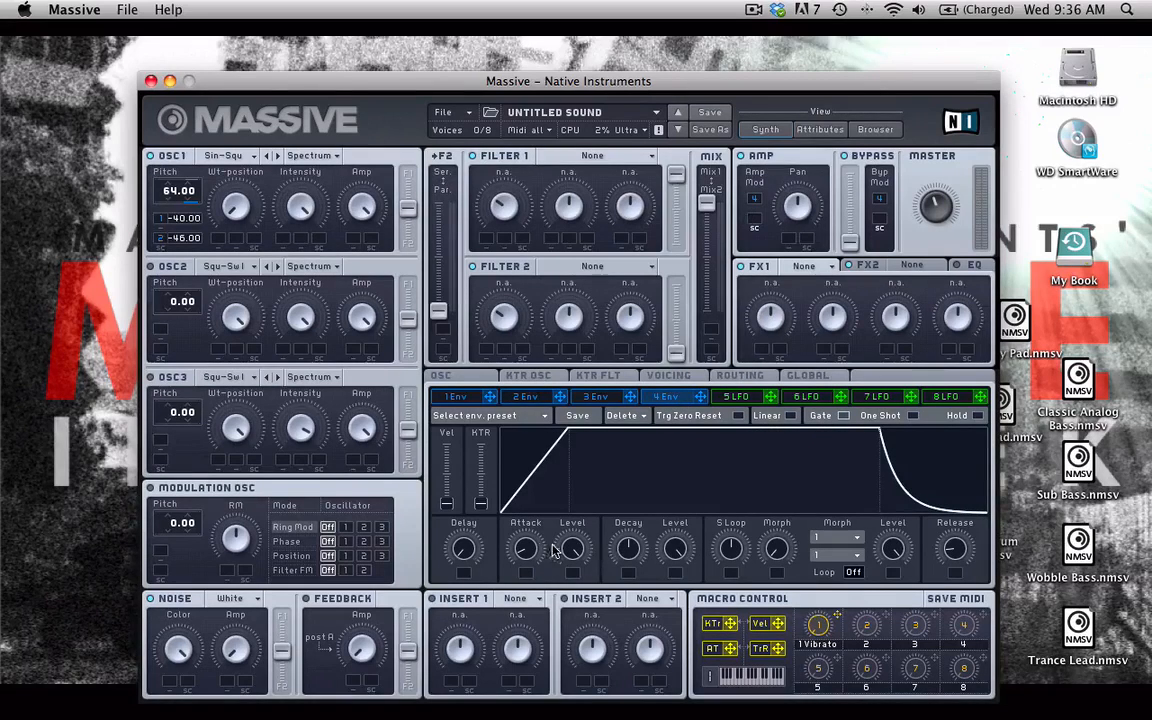
drag(532, 553, 532, 557)
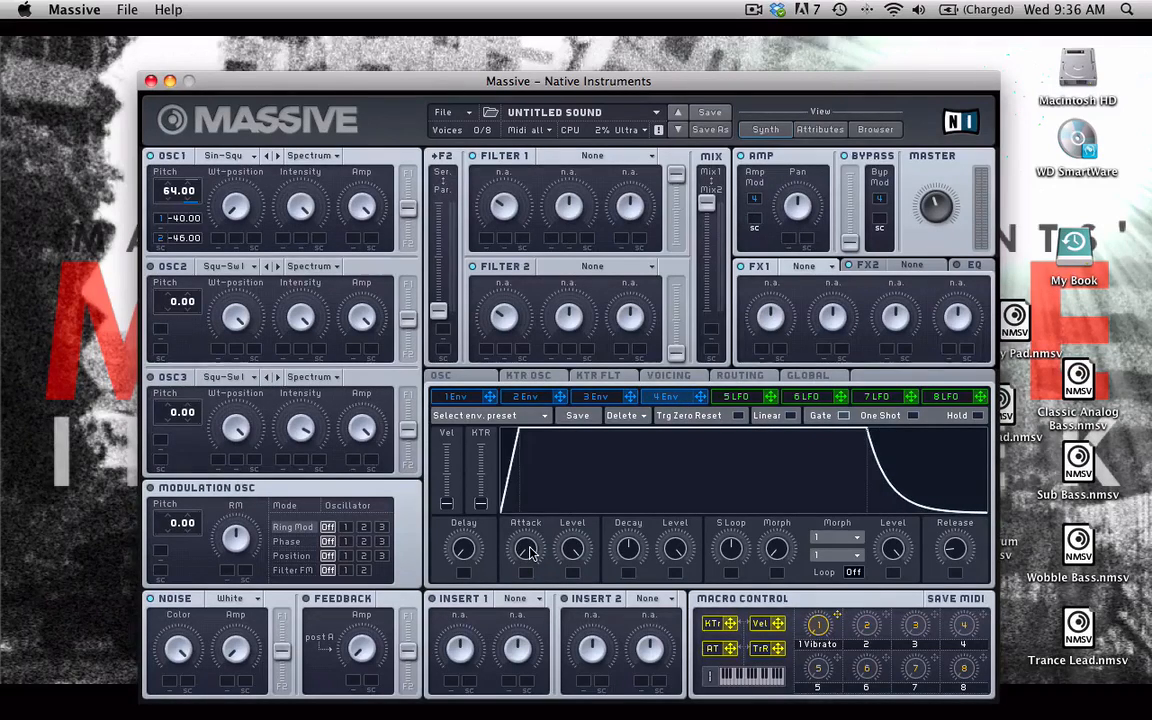
drag(957, 549, 957, 575)
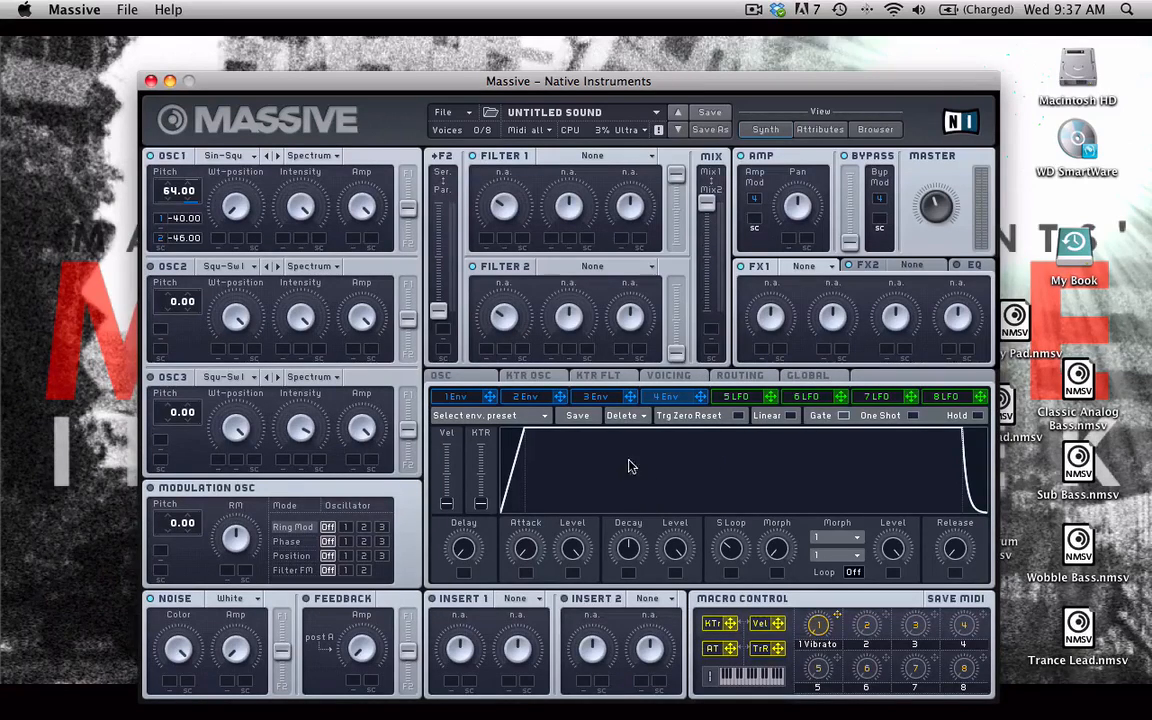
right_click(755, 199)
click(771, 228)
Assign modulator 8 to OSC1's Amp at full depth and change it from an LFO to a Performer
click(956, 397)
mouse_move(981, 397)
mouse_down()
mouse_move(543, 172)
mouse_move(355, 241)
mouse_up()
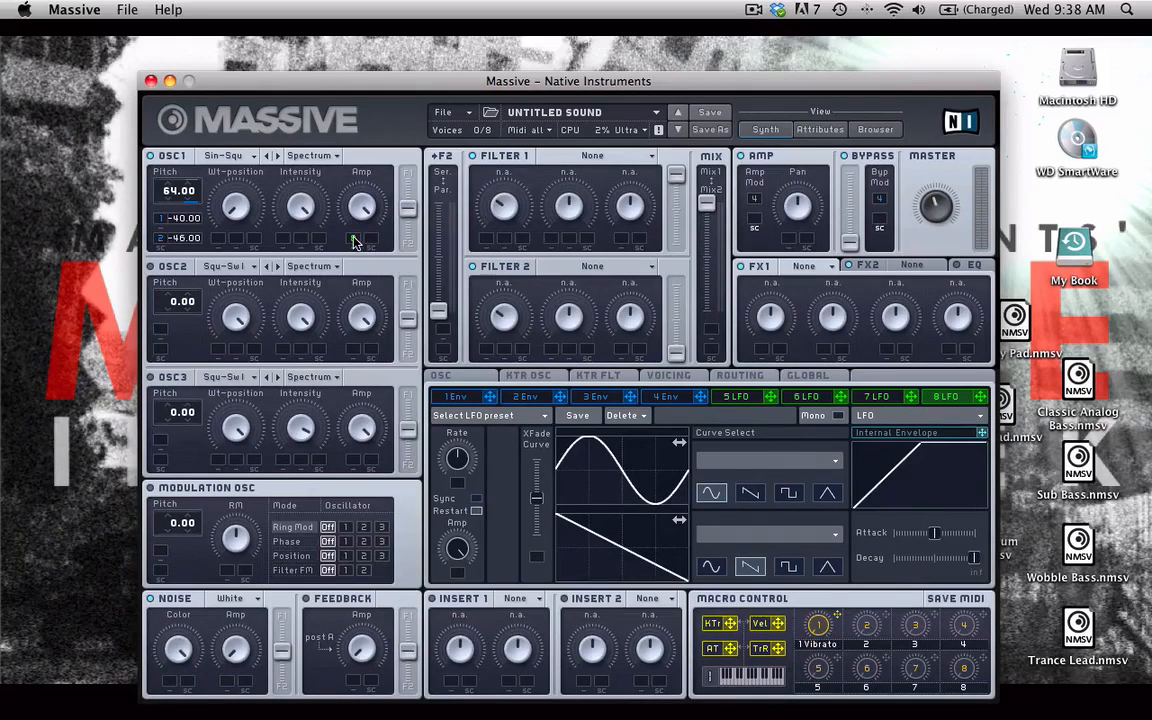
drag(355, 241, 352, 243)
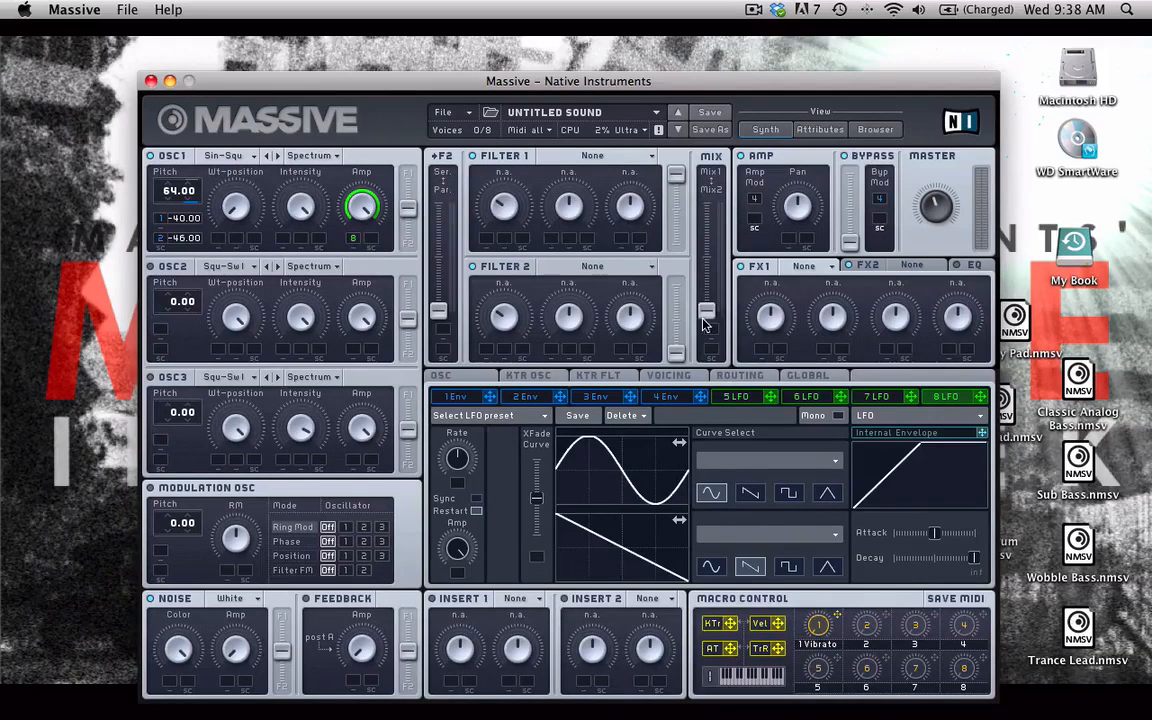
mouse_move(706, 203)
mouse_down()
mouse_move(706, 311)
mouse_move(706, 203)
mouse_up()
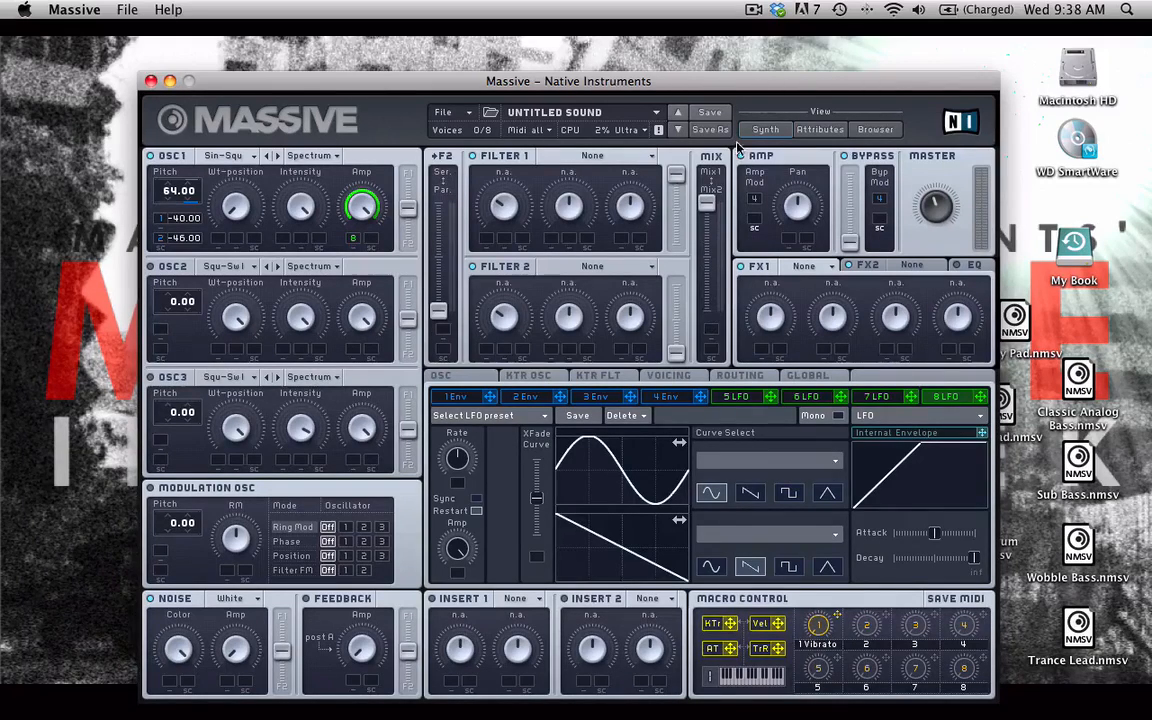
click(897, 416)
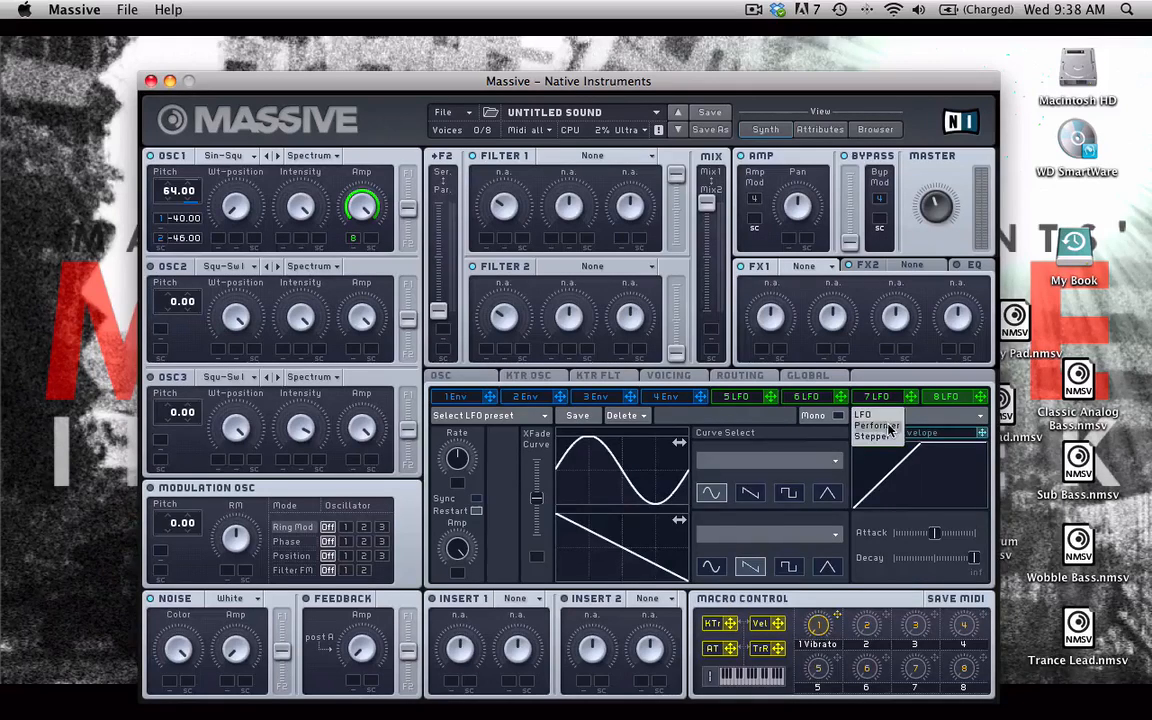
click(882, 447)
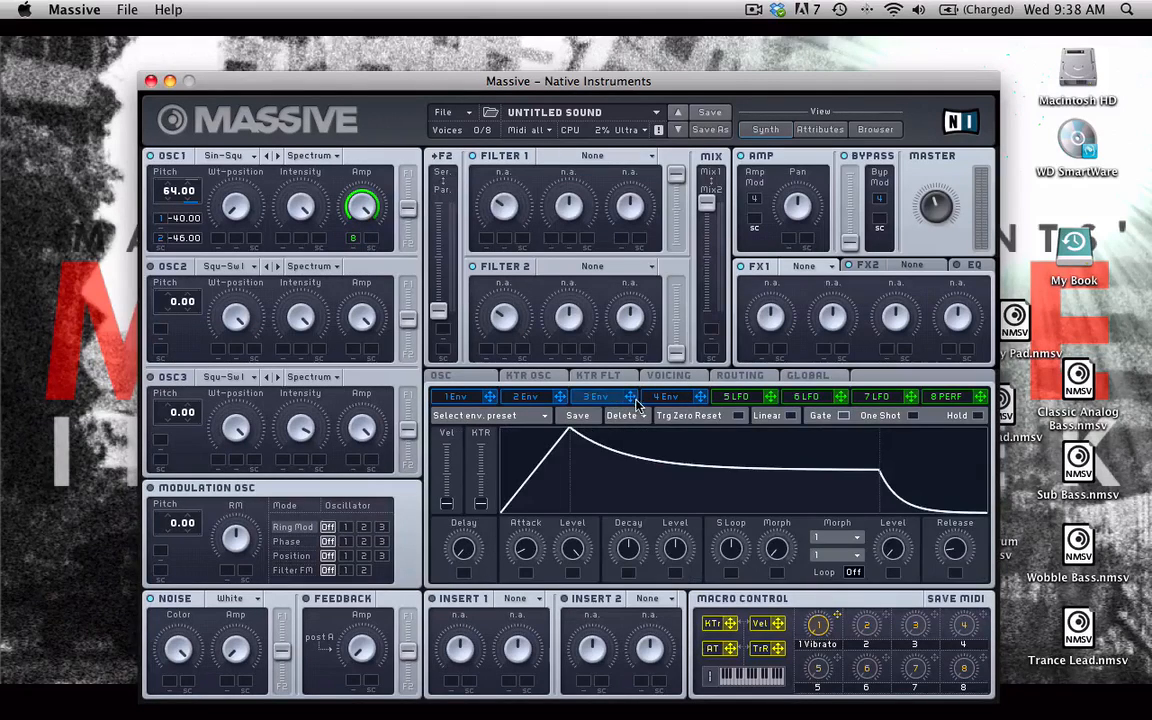
Try envelope 3 with a minimal attack as OSC1's Amp modulator, and put modulator 8 back in the slot
click(600, 397)
drag(629, 396, 353, 240)
drag(525, 545, 485, 508)
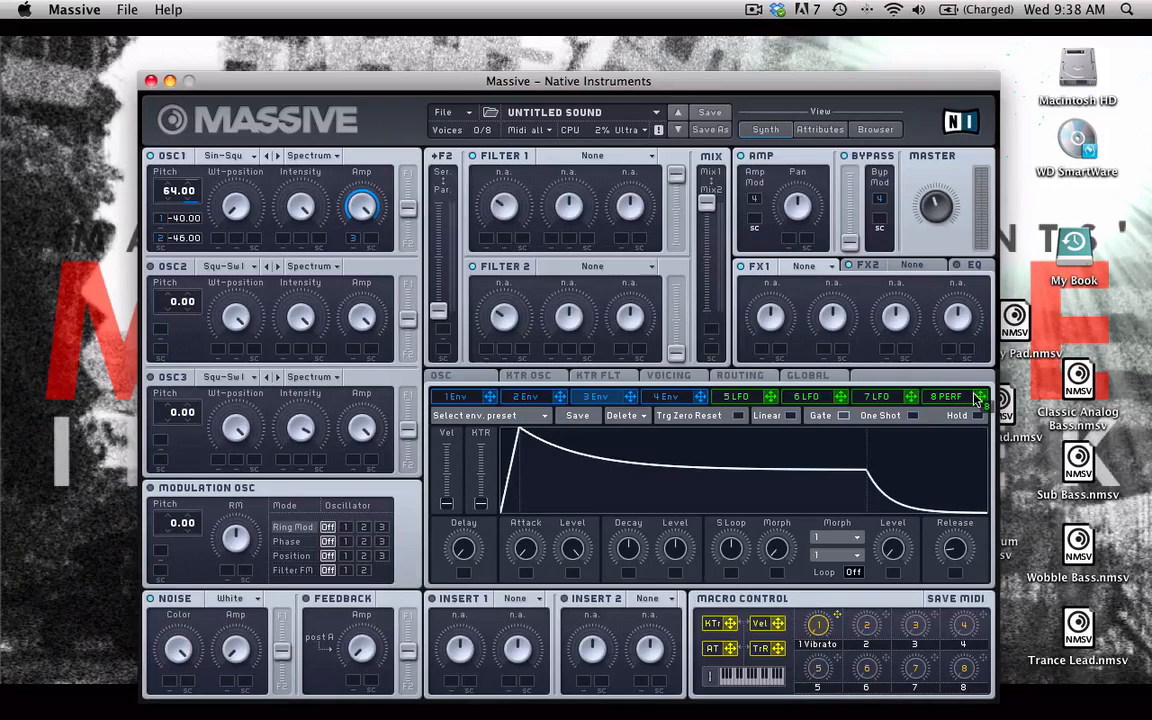
drag(424, 266, 353, 238)
Flatten all 16 steps of Performer 8's upper sequence to zero
click(942, 396)
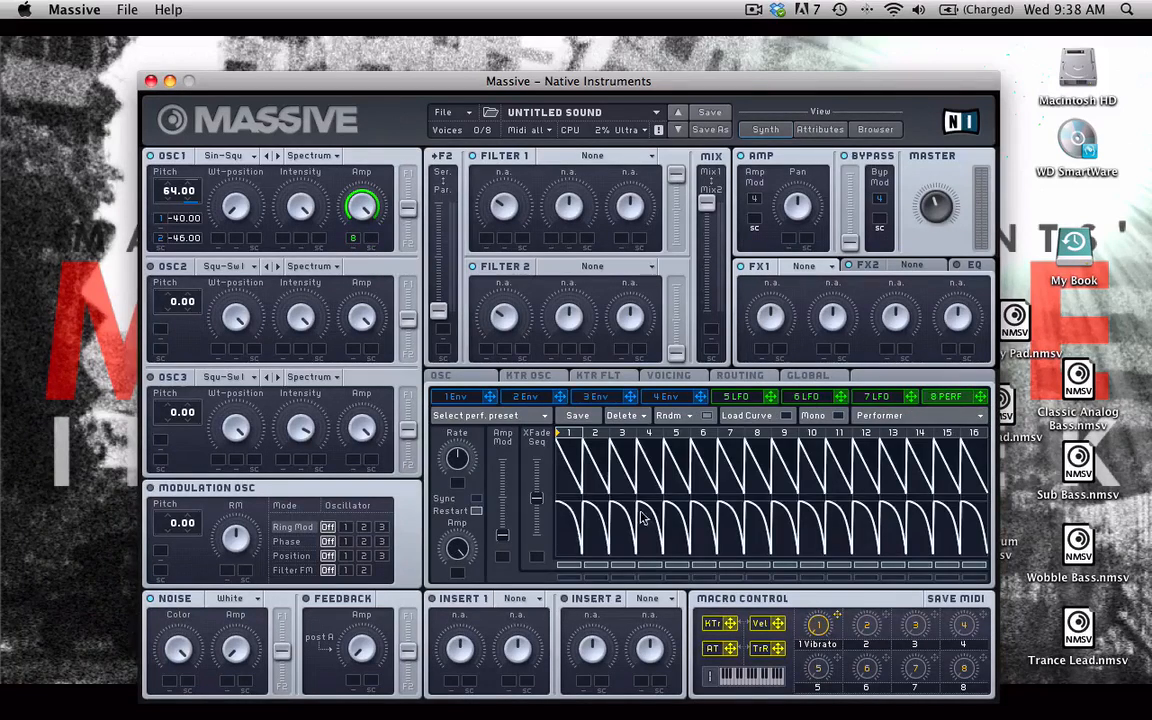
mouse_move(566, 475)
mouse_down()
mouse_move(560, 499)
mouse_move(641, 508)
mouse_up()
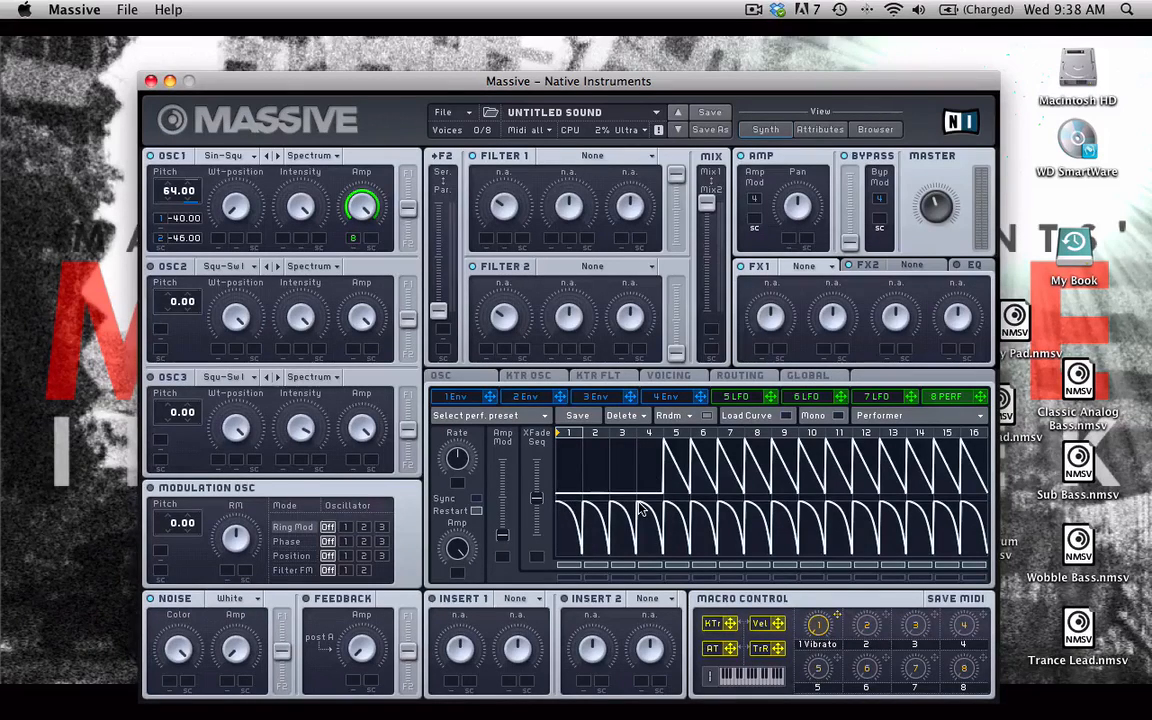
drag(789, 504, 987, 501)
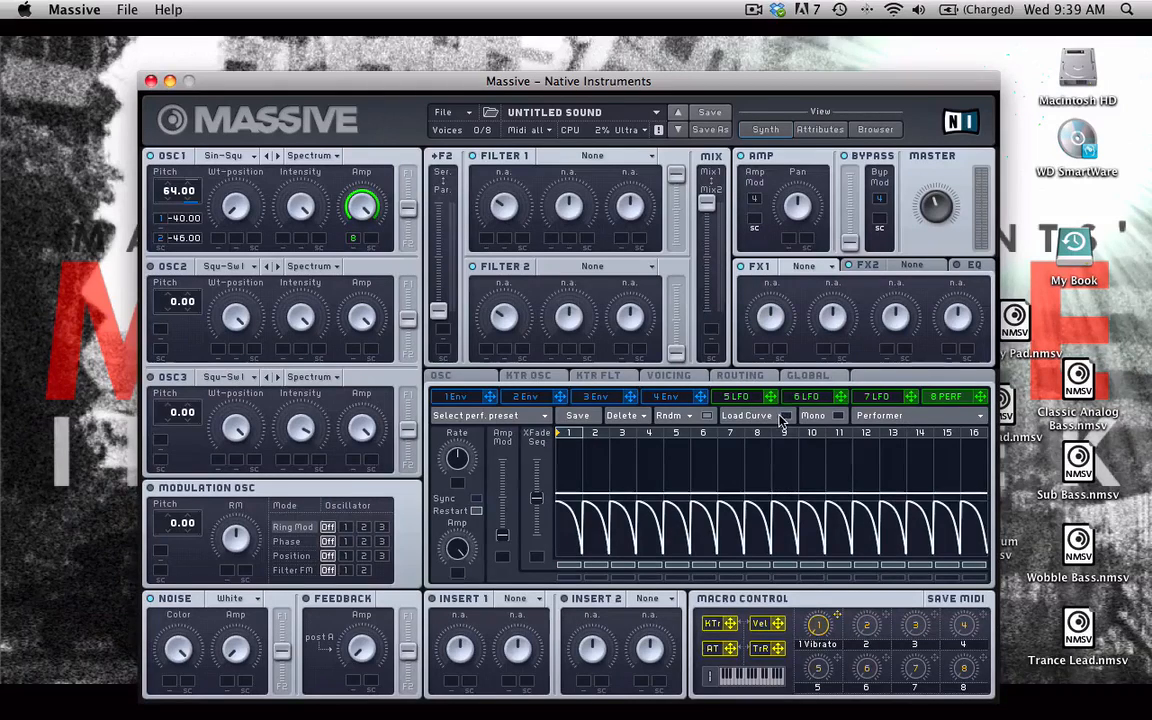
Load a steep rising curve into step 3 of the upper sequence and the full-level square curve into steps 4 to 16
mouse_move(449, 455)
click(505, 457)
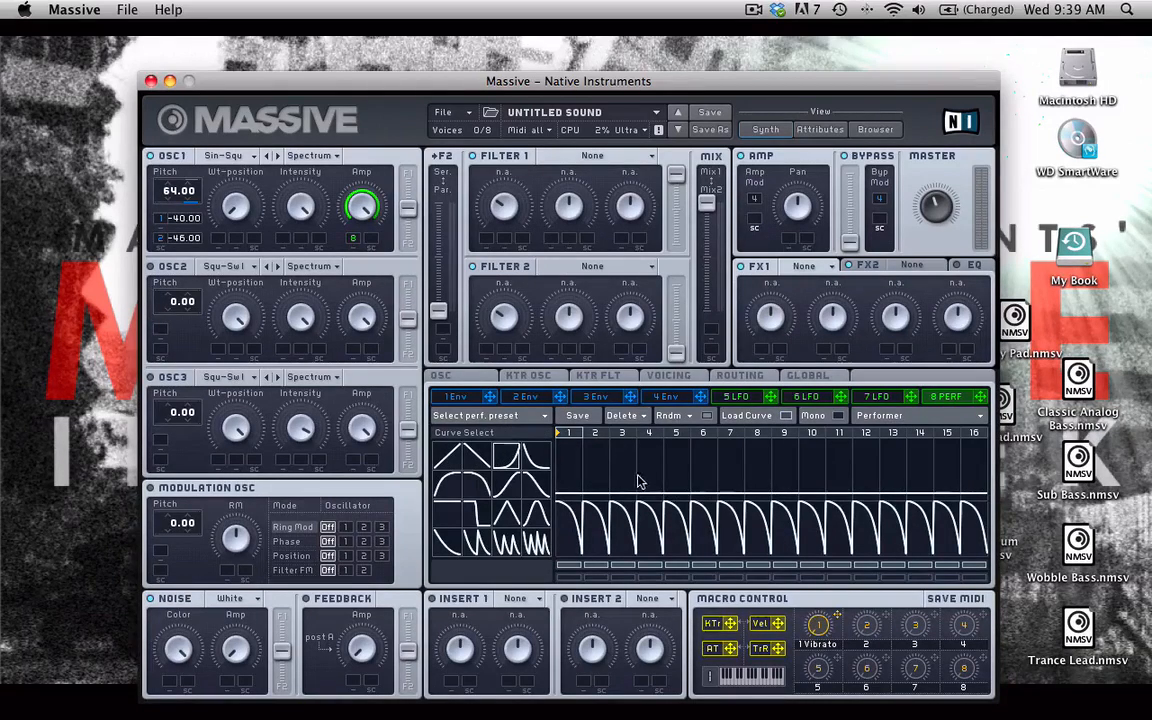
click(622, 436)
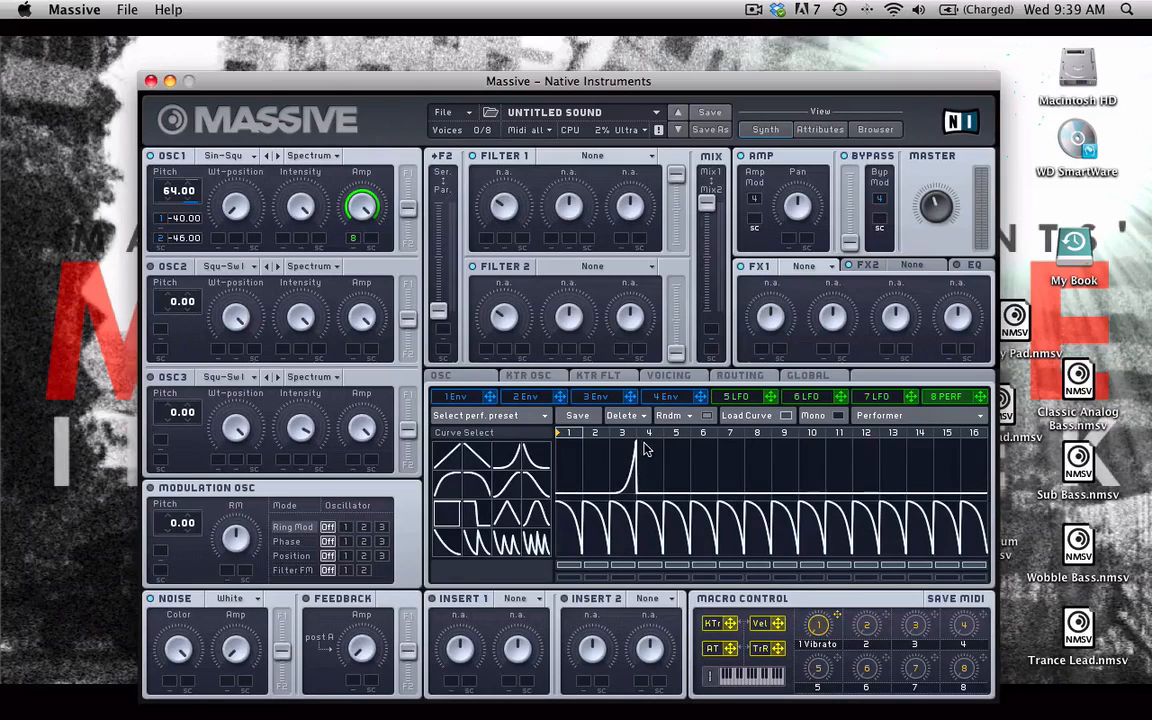
drag(645, 450, 972, 426)
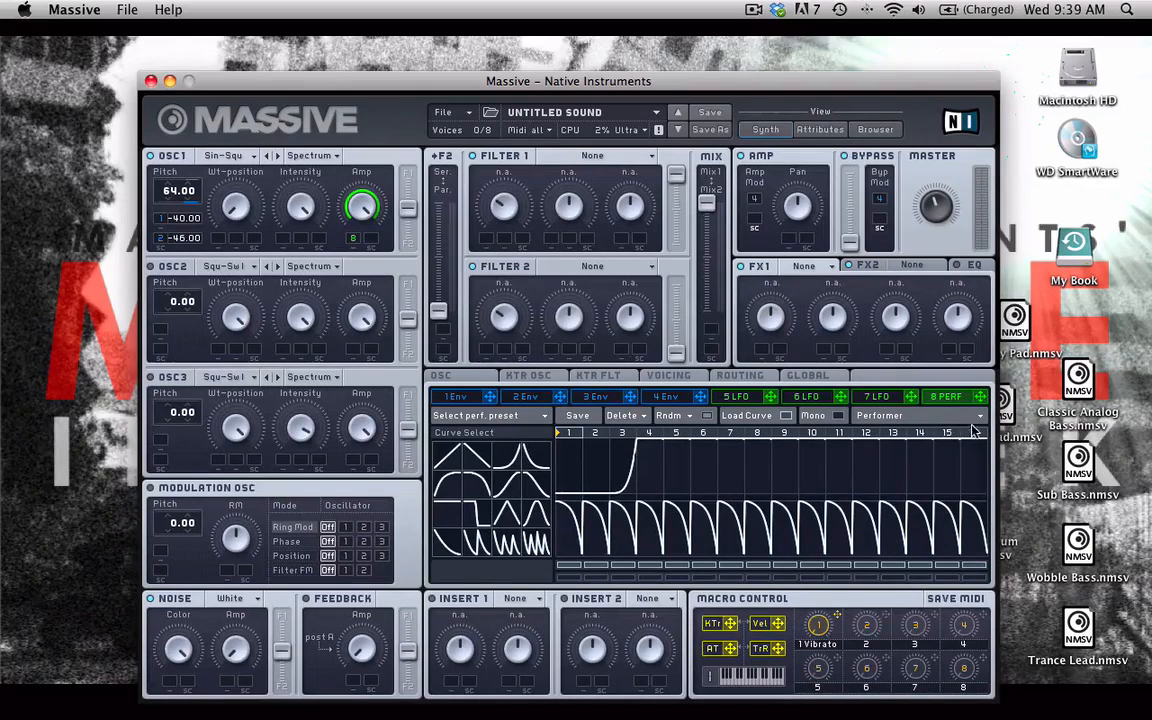
click(787, 416)
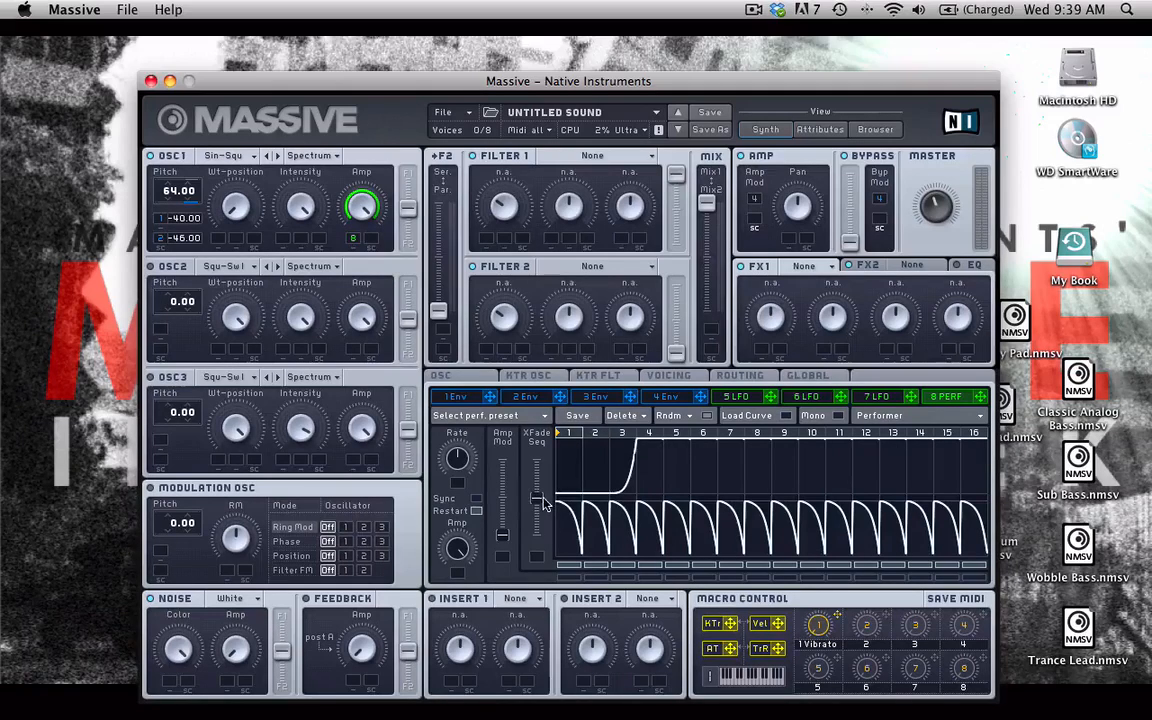
Set the Performer's XFade Seq fully to the upper sequence and fill all 16 steps of the lower sequence at full level
drag(541, 500, 490, 357)
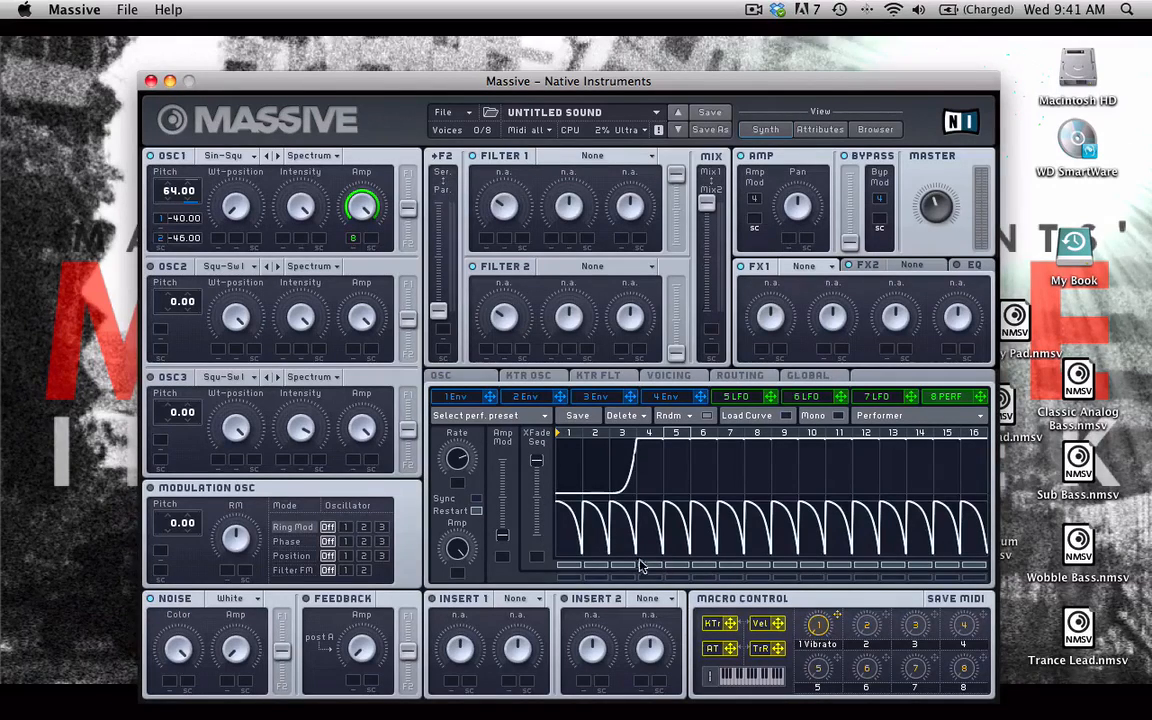
drag(573, 555, 559, 501)
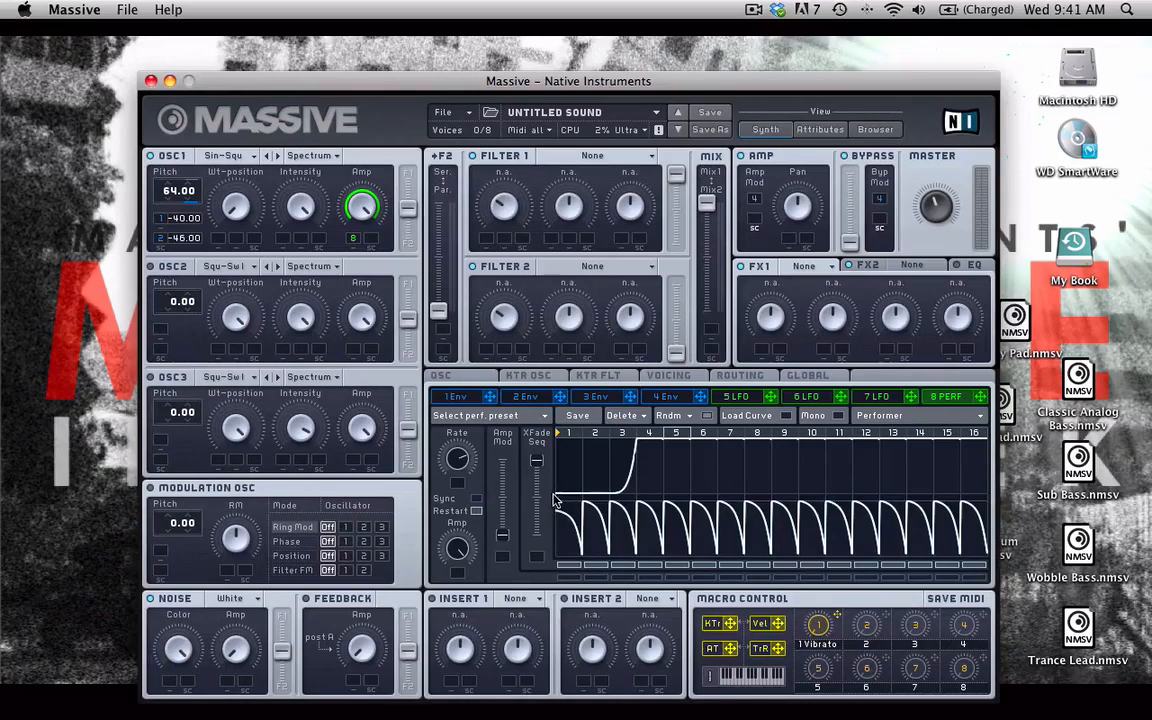
click(786, 416)
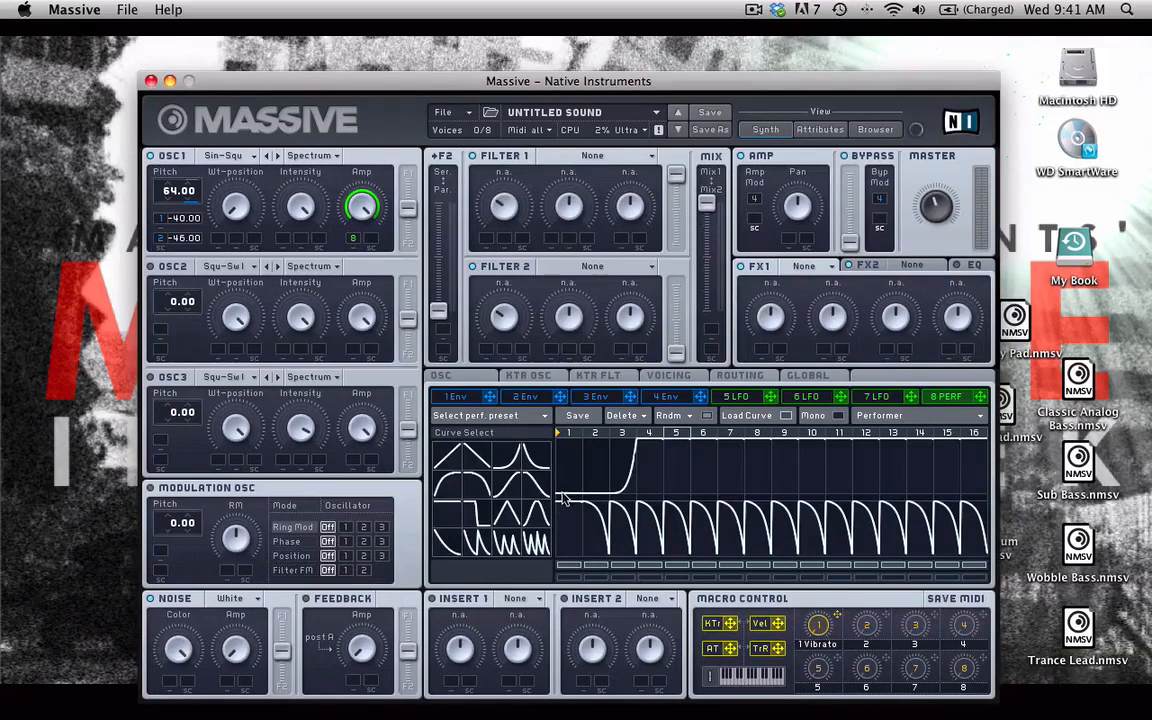
drag(563, 500, 993, 497)
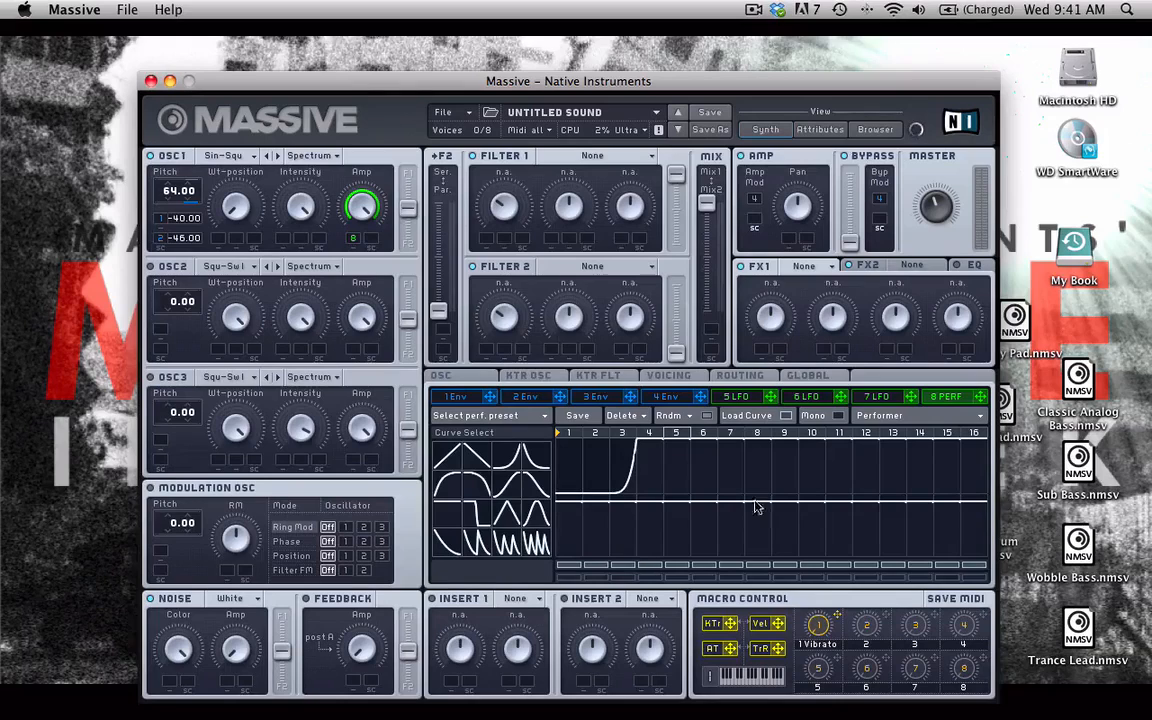
Hide the Performer's curve selection and give envelope 3 the full downward modulation range on XFade Seq
click(787, 416)
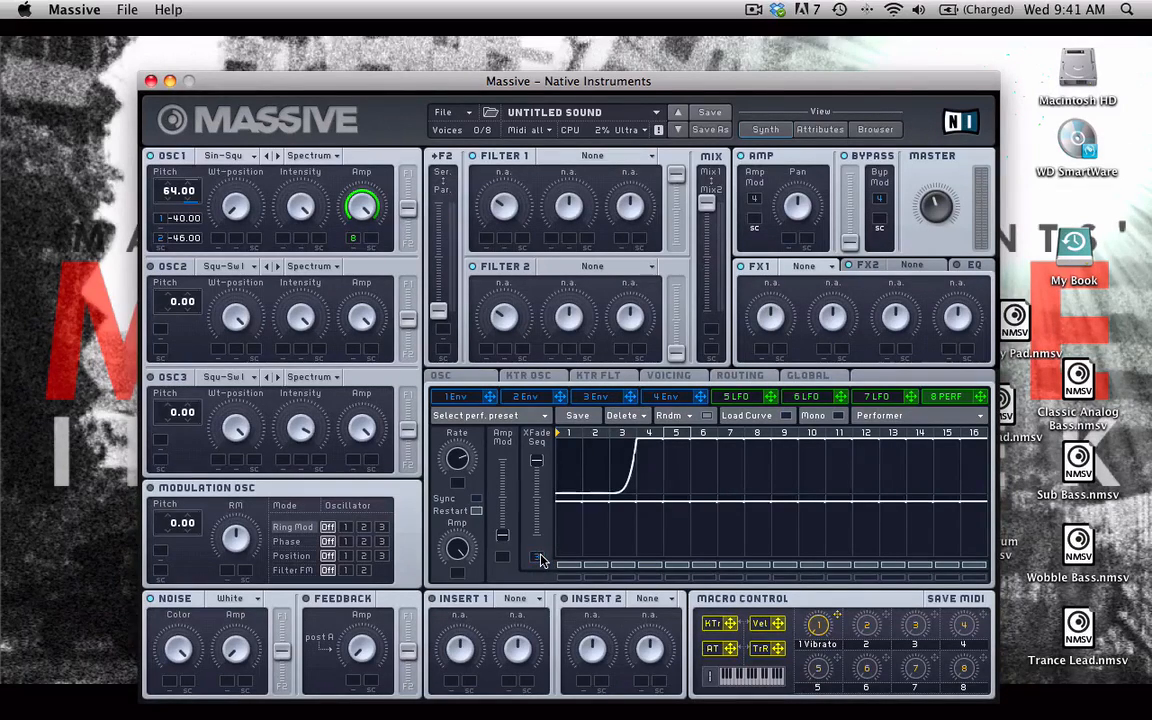
mouse_move(541, 556)
mouse_down()
mouse_move(541, 576)
mouse_move(538, 565)
mouse_up()
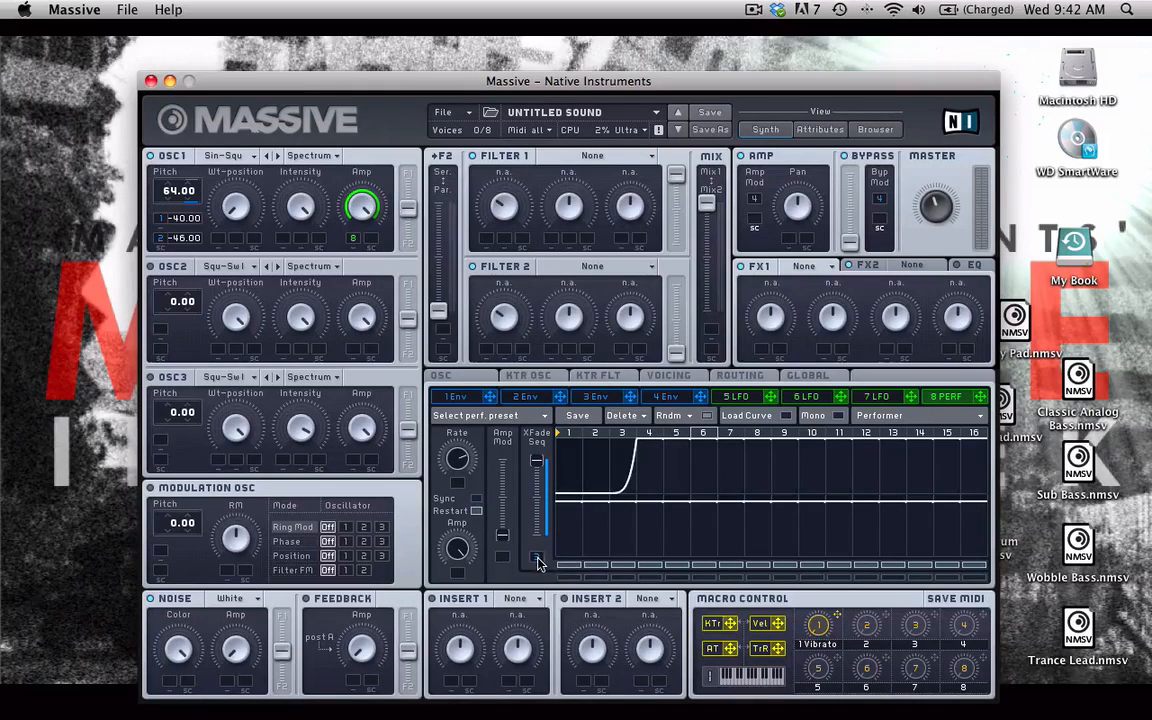
Copy the settings of envelope 2 and paste them into envelope 3
click(595, 397)
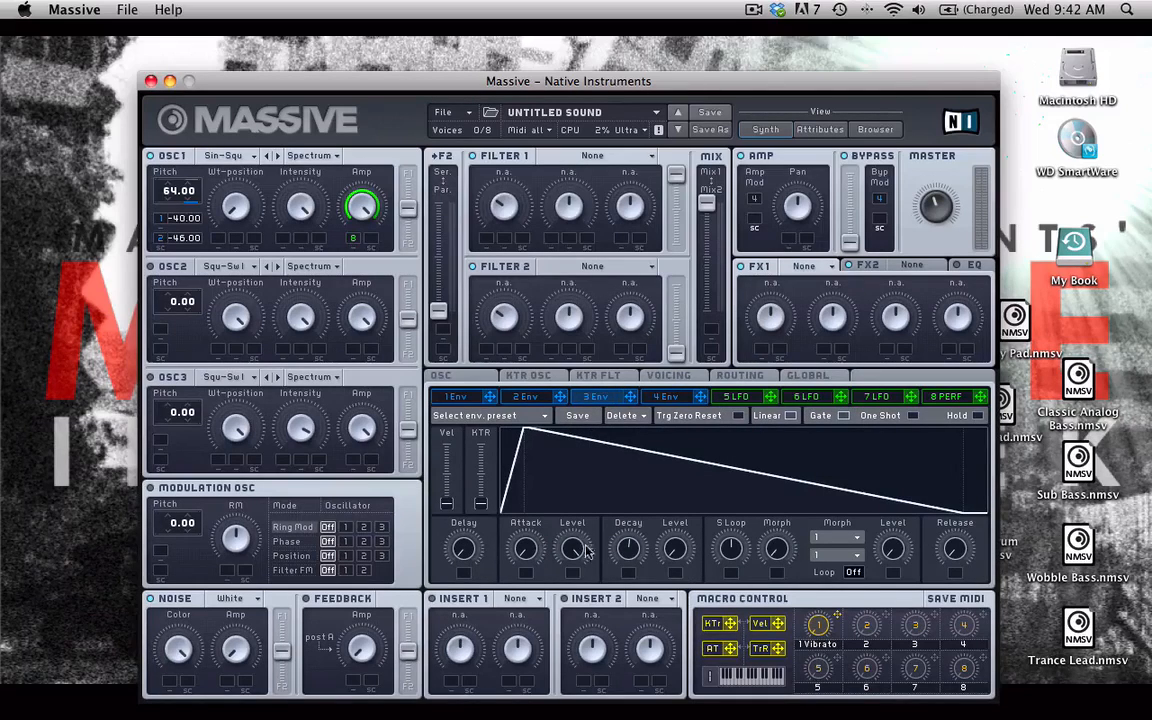
click(527, 398)
click(588, 399)
click(537, 398)
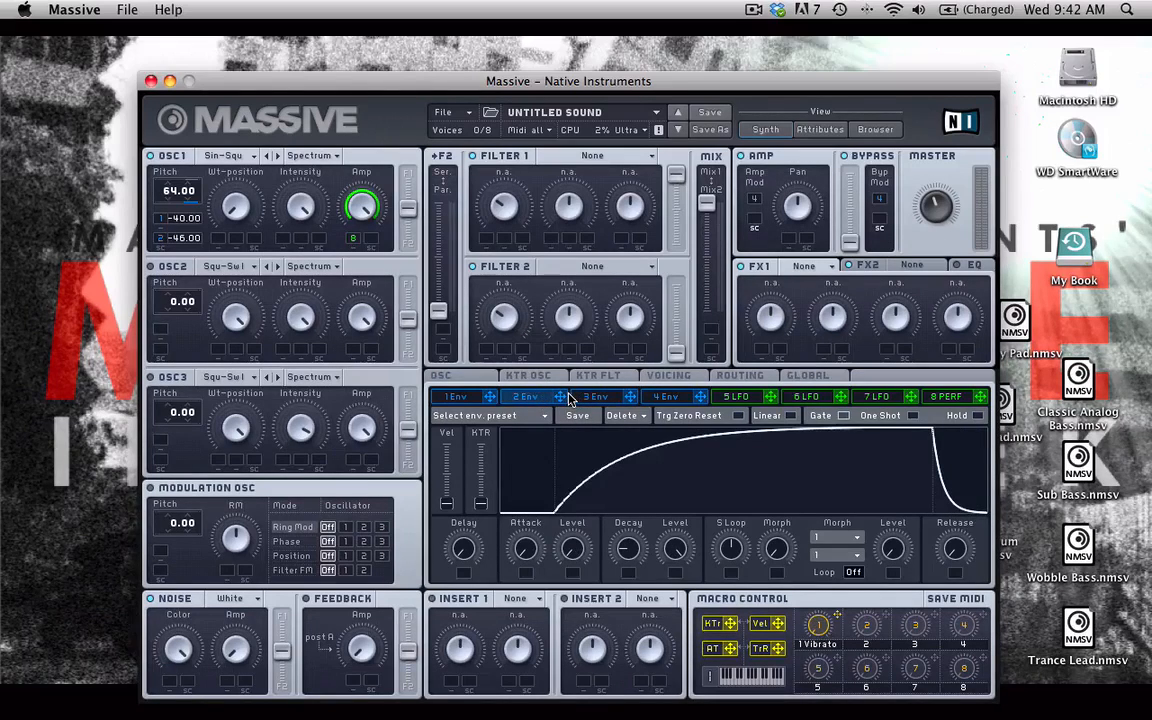
click(530, 416)
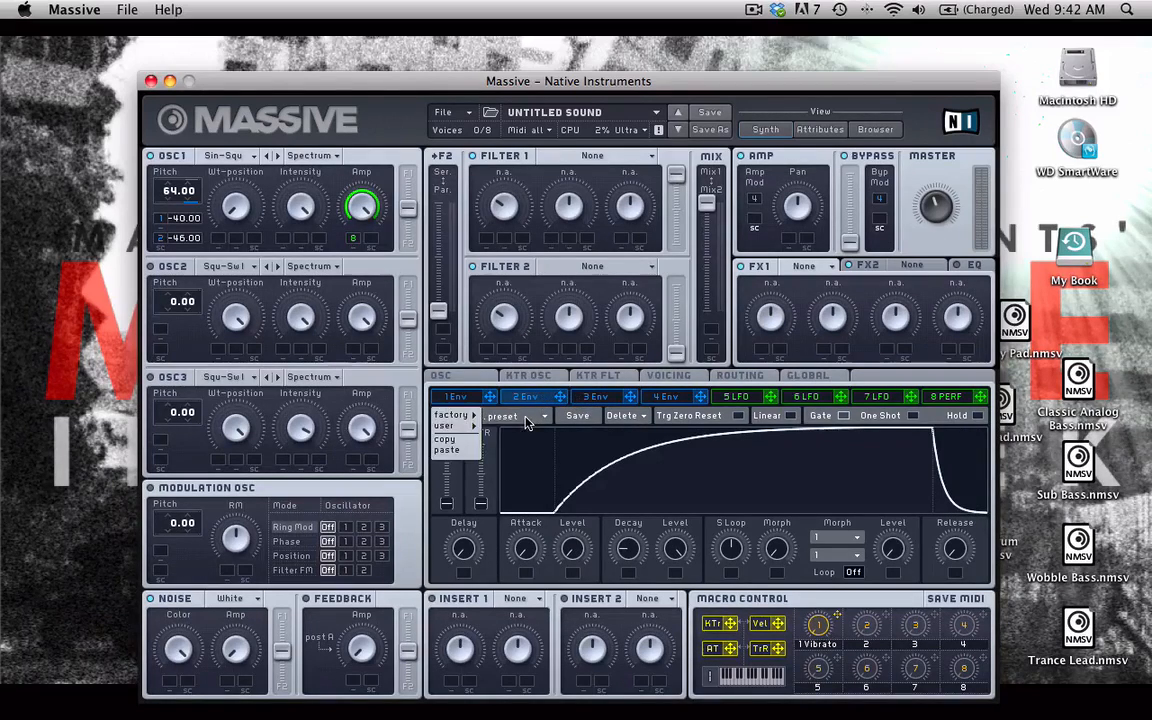
click(447, 439)
click(596, 397)
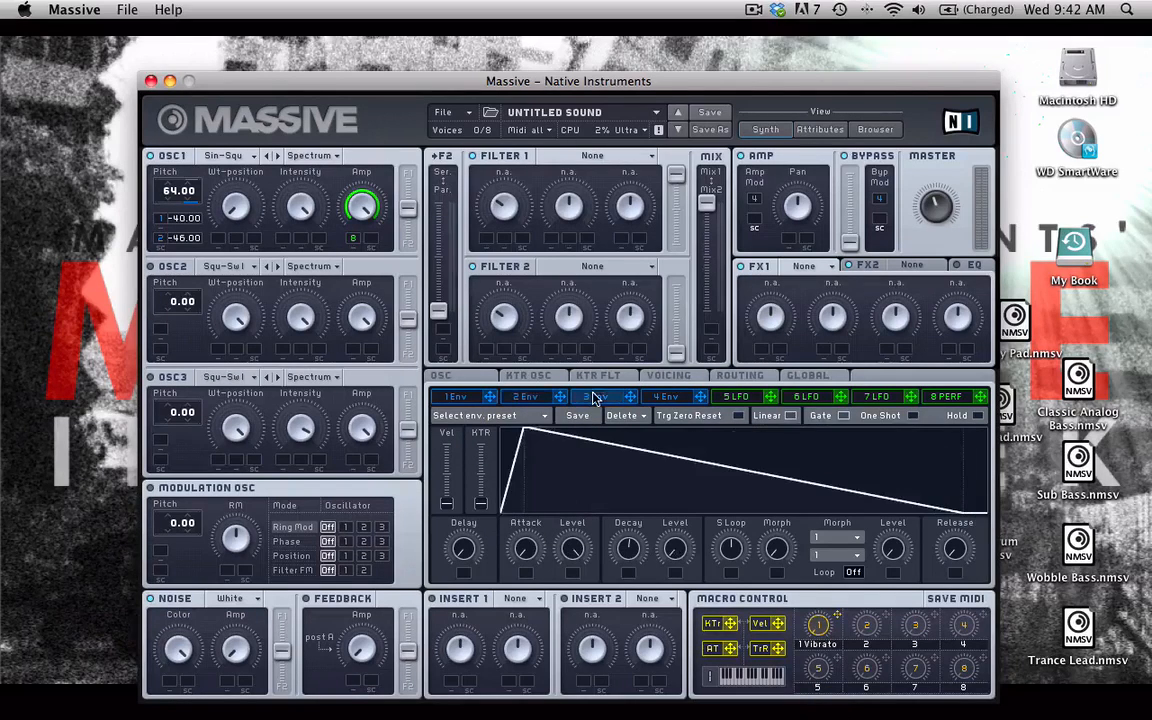
click(483, 416)
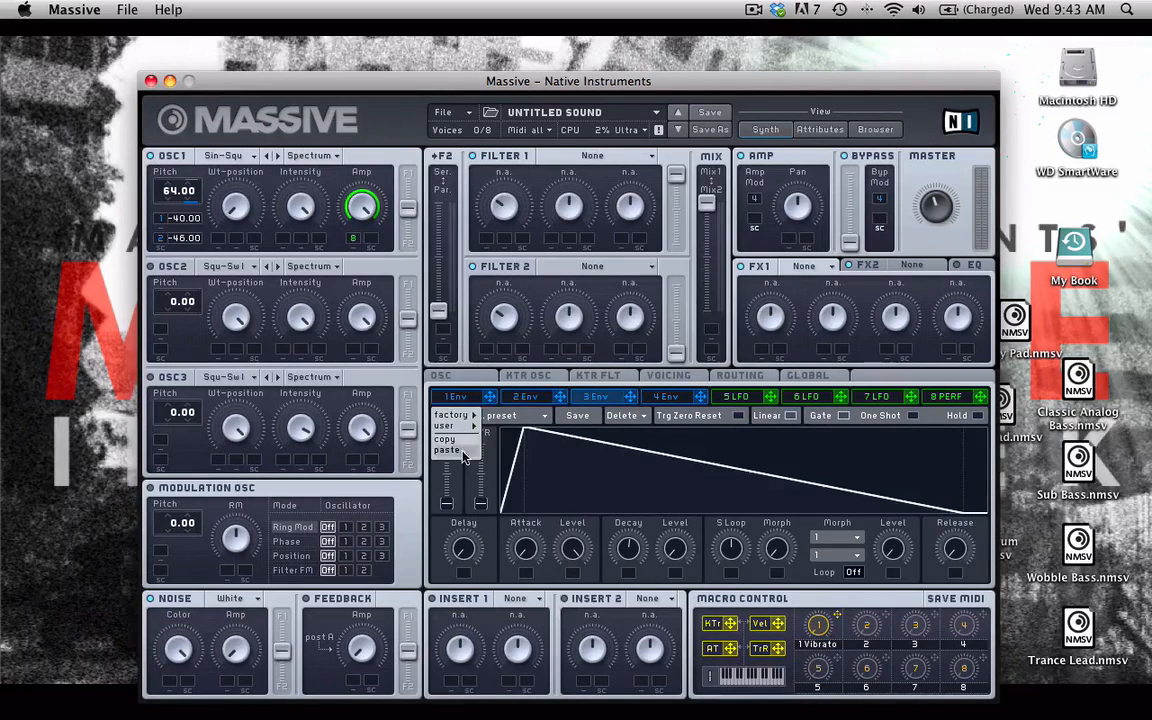
click(447, 451)
Adjust envelope 3 to a long delay of about two thirds and a short decay of about a quarter
drag(626, 544, 624, 561)
drag(464, 558, 465, 559)
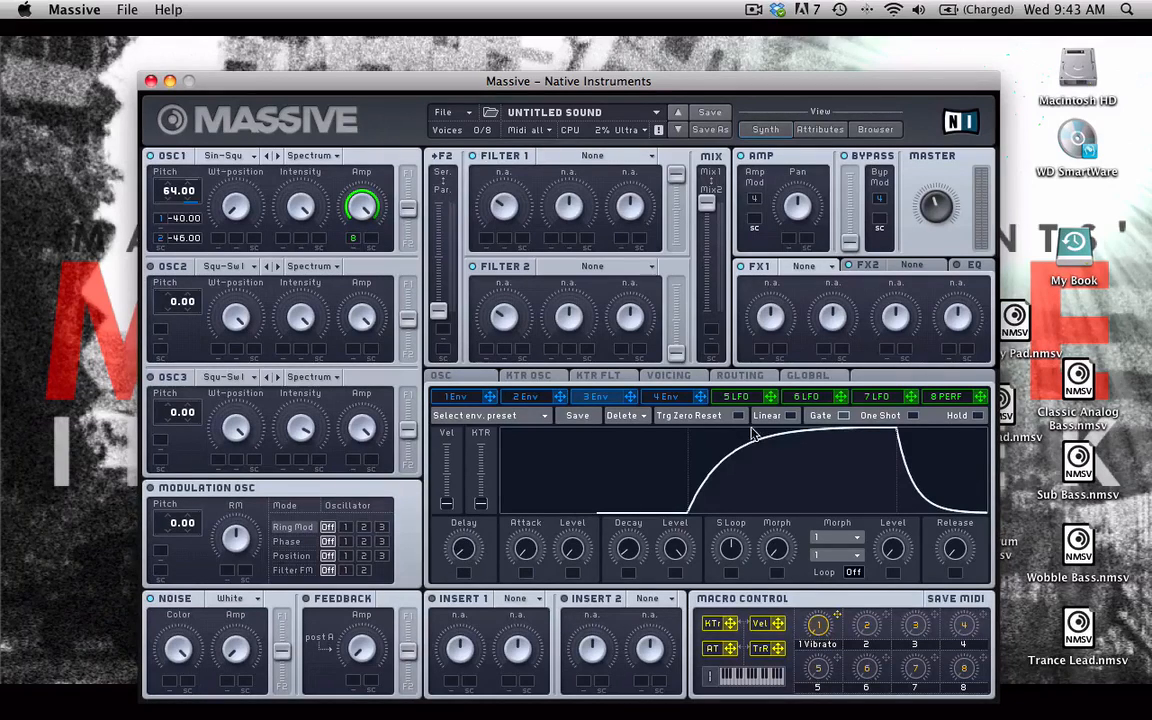
click(940, 400)
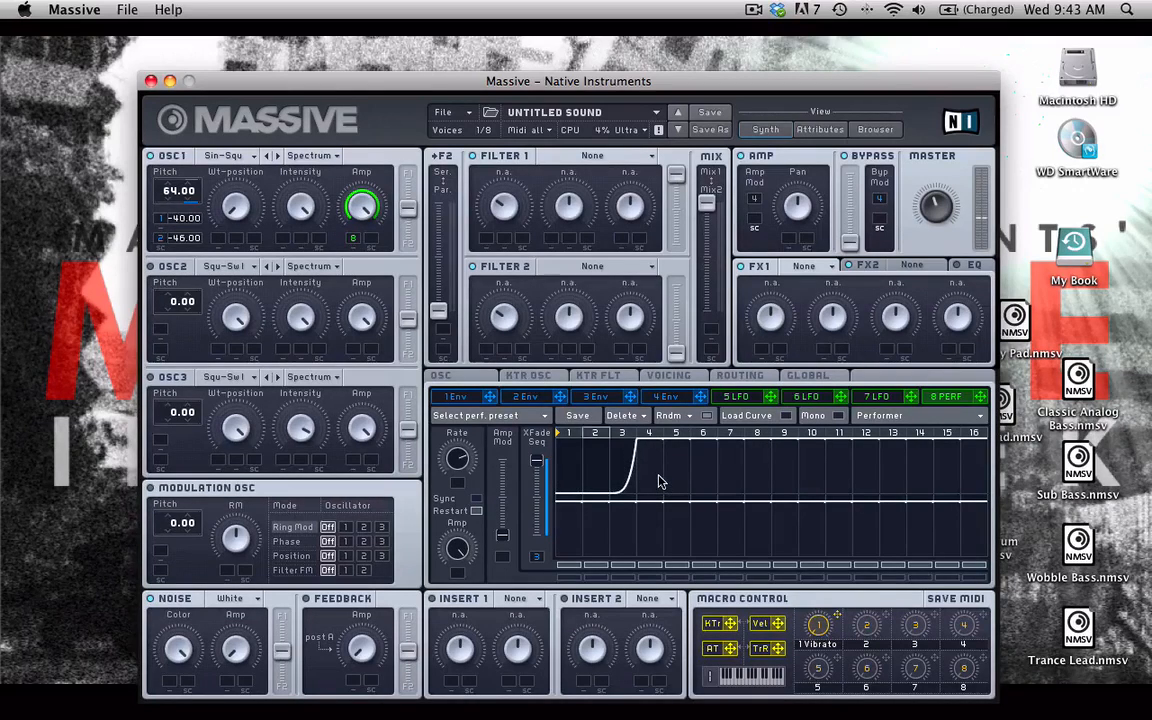
click(601, 398)
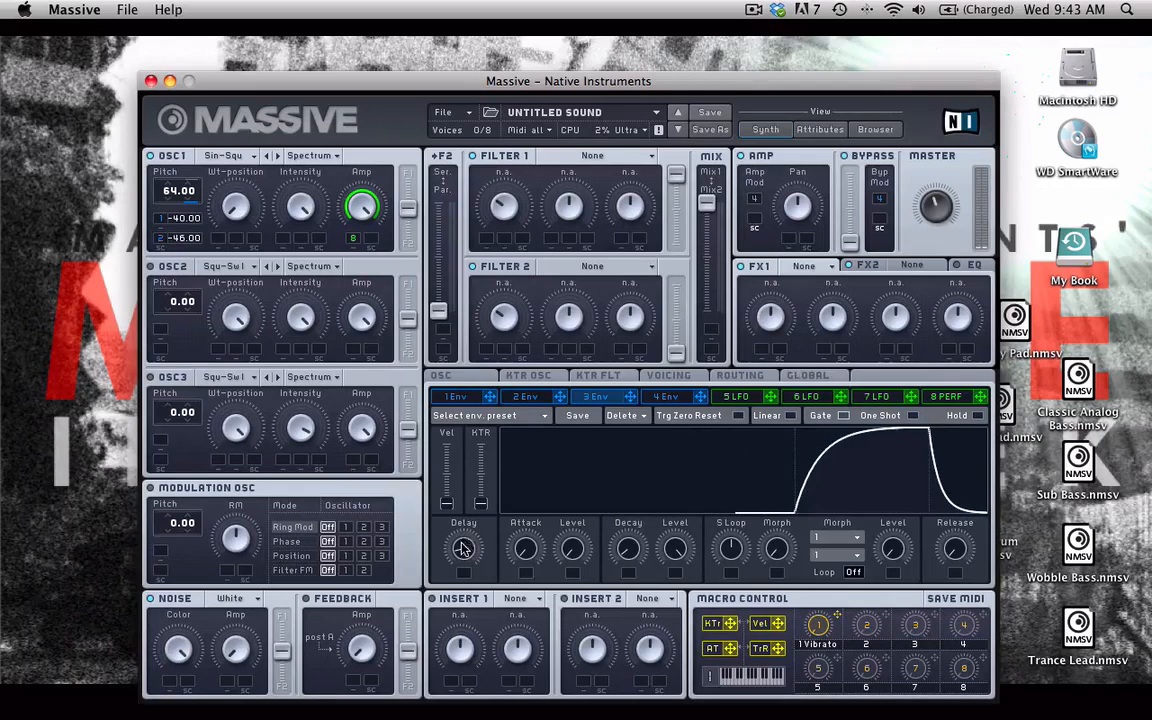
drag(463, 551, 463, 541)
drag(631, 556, 629, 542)
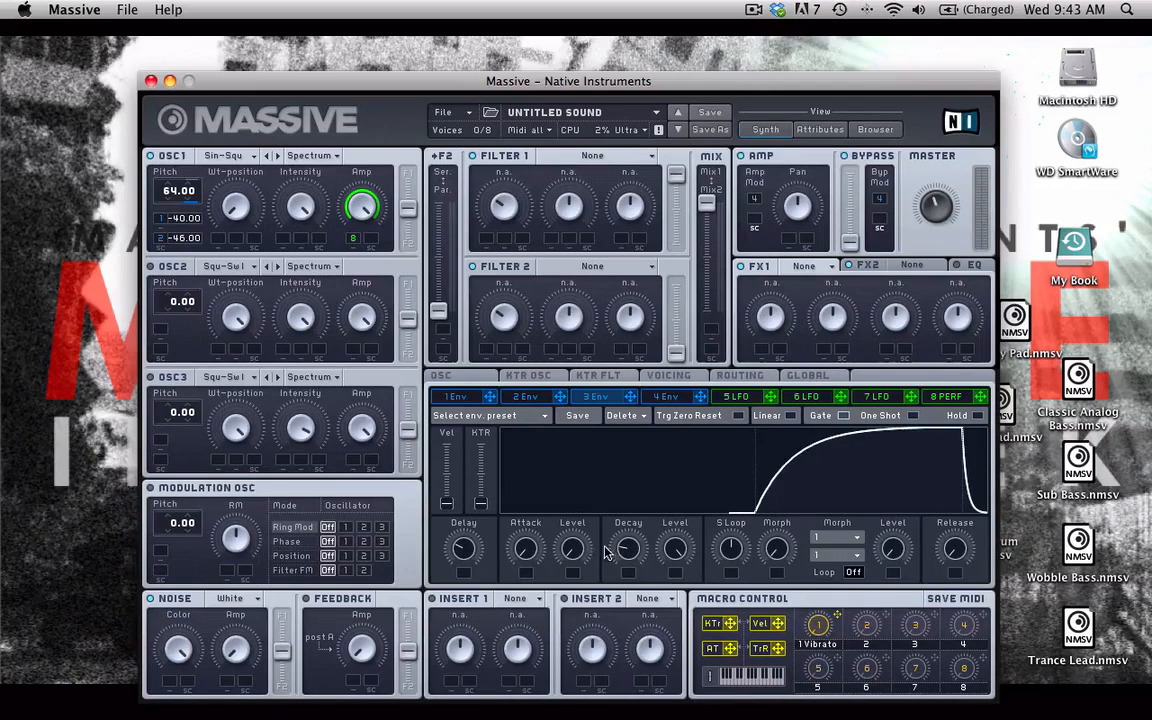
mouse_move(466, 549)
mouse_down()
mouse_move(466, 537)
mouse_move(466, 548)
mouse_up()
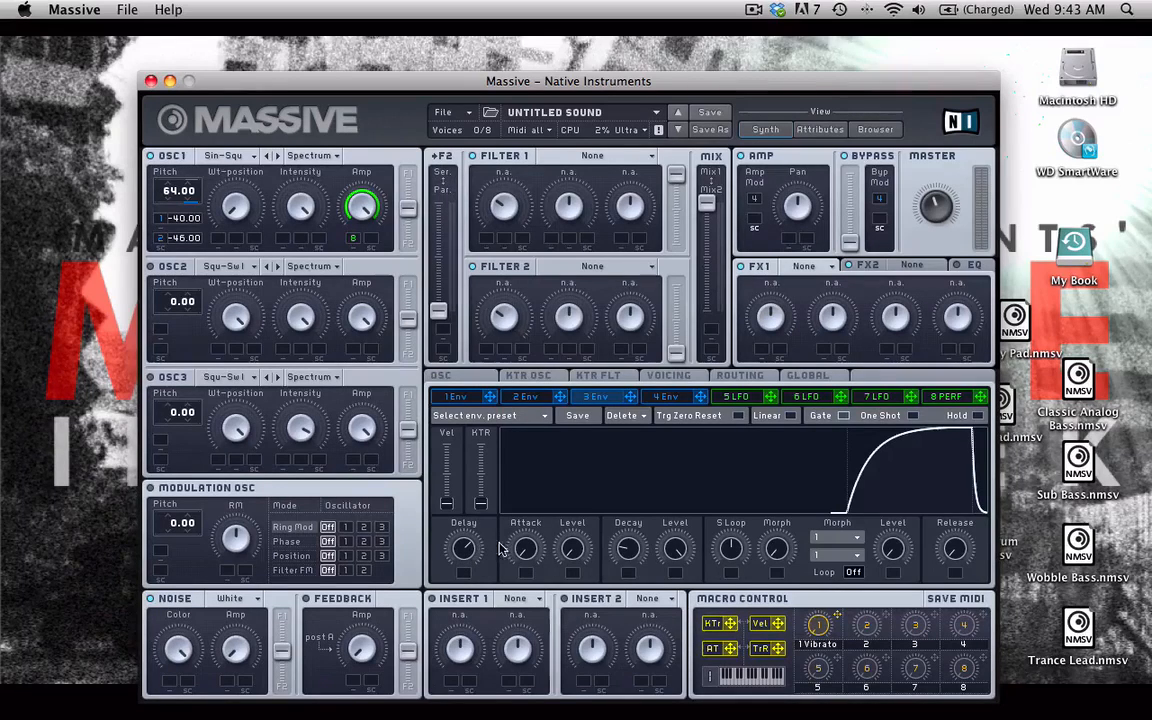
drag(622, 559, 622, 551)
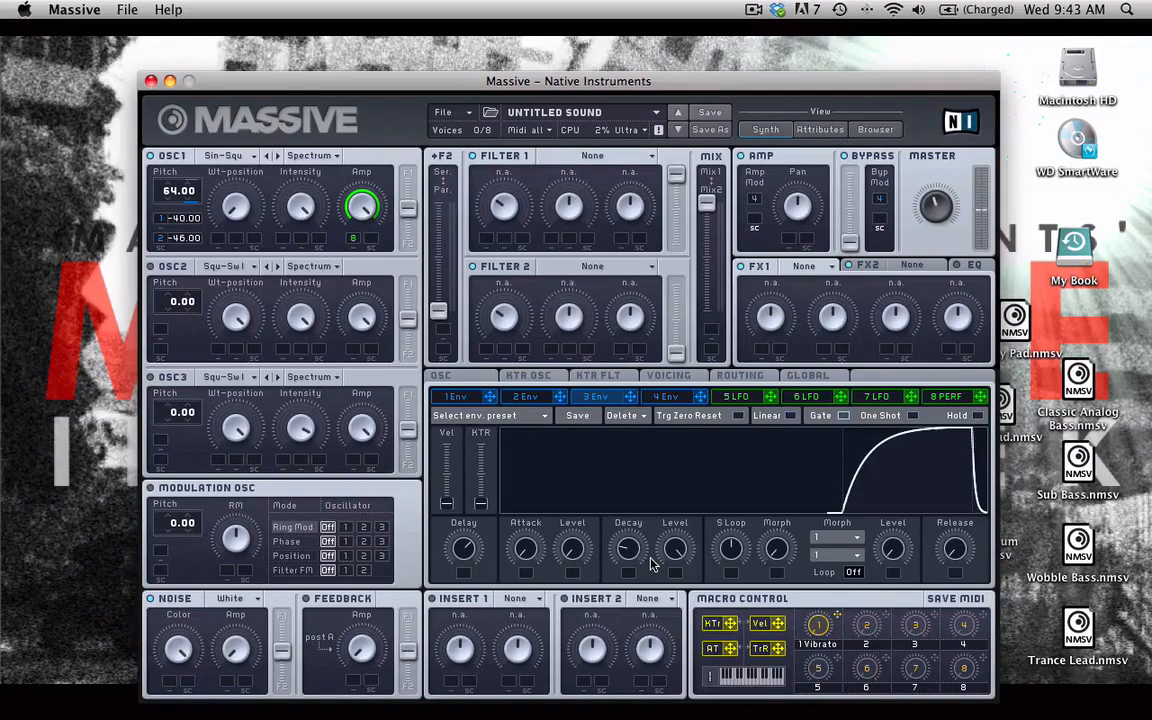
Lower all 16 steps of Performer 8's lower sequence to about 60% and shorten the sequence length to 8 steps
click(945, 398)
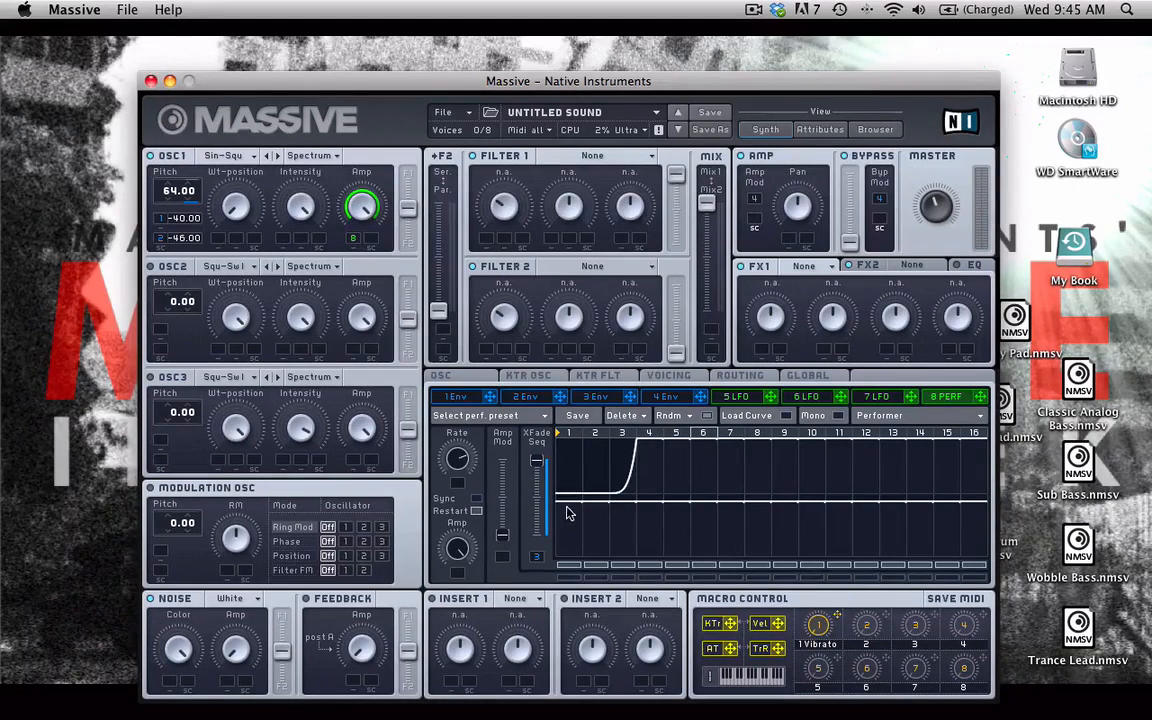
mouse_move(566, 508)
mouse_down()
mouse_move(566, 519)
mouse_move(591, 522)
mouse_move(576, 528)
mouse_move(966, 529)
mouse_up()
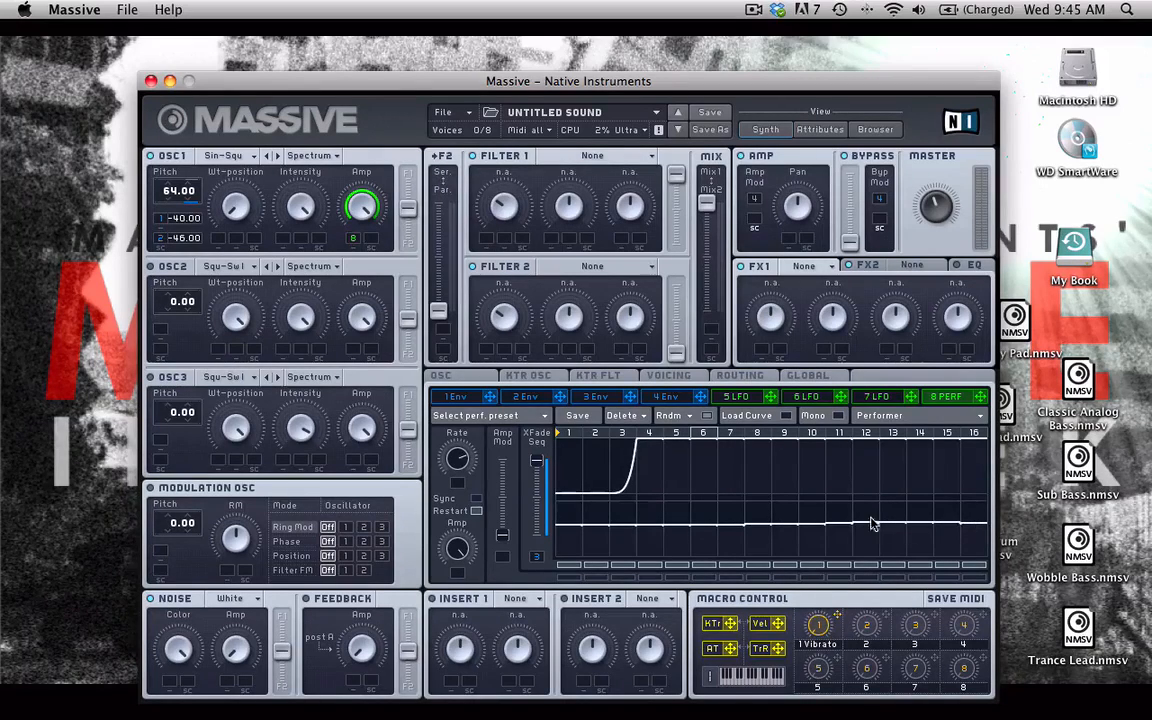
click(788, 436)
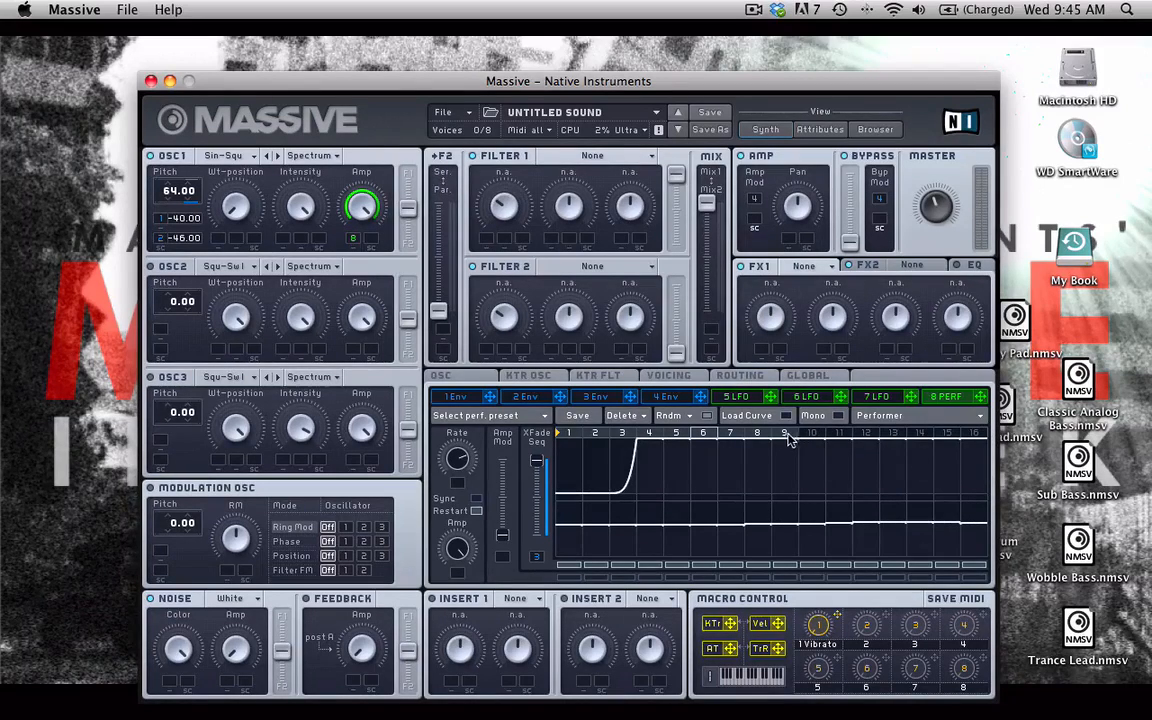
click(764, 434)
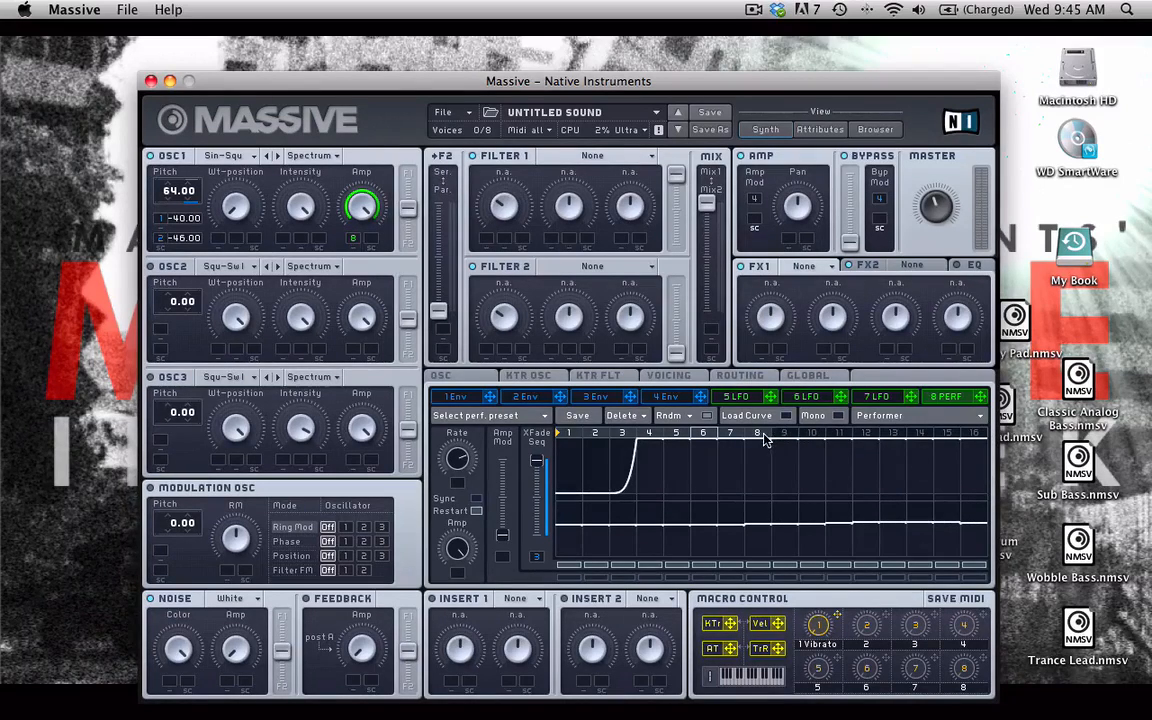
Raise steps 1 to 8 of Performer 8's lower sequence to about 70%
click(737, 530)
drag(736, 528, 753, 526)
drag(571, 527, 759, 522)
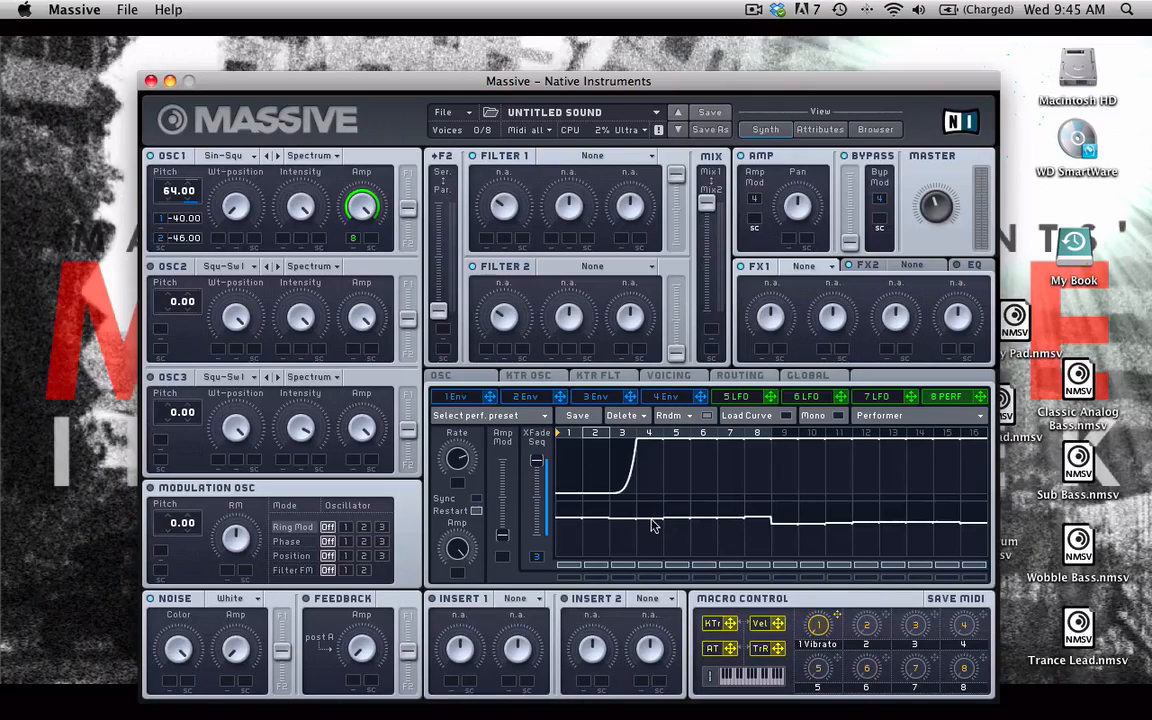
Reduce envelope 3's delay to just under halfway
click(596, 396)
mouse_move(467, 549)
mouse_down()
mouse_move(467, 573)
mouse_move(466, 553)
mouse_up()
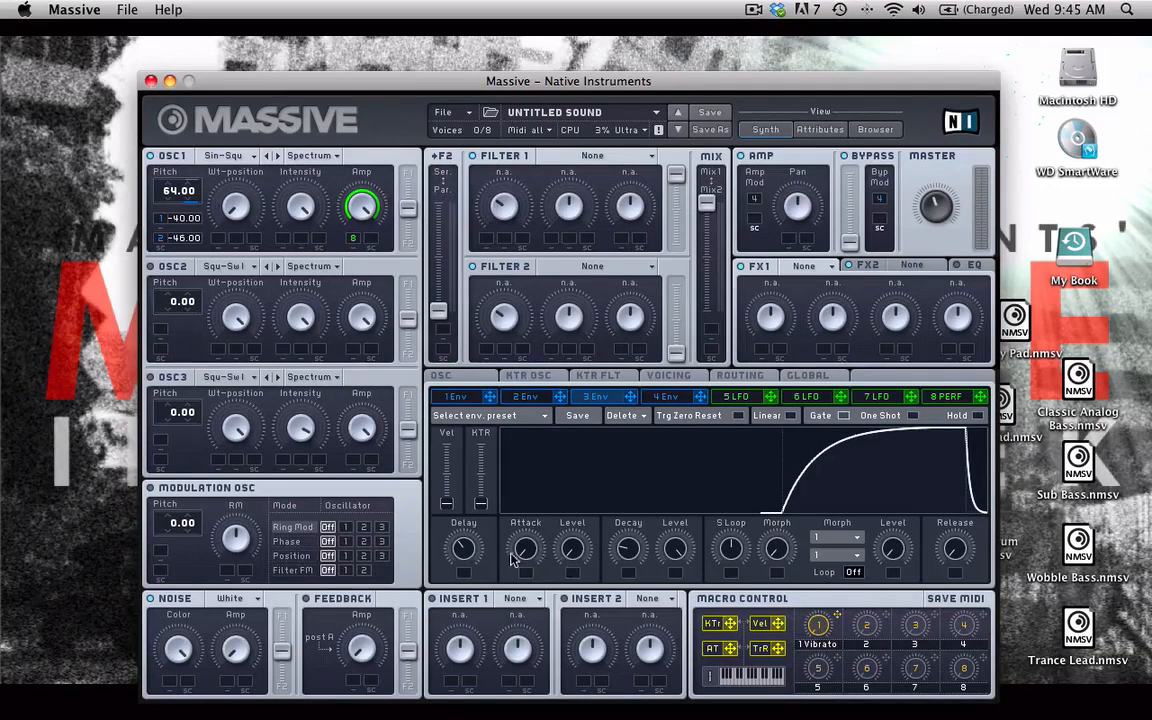
drag(465, 546, 463, 550)
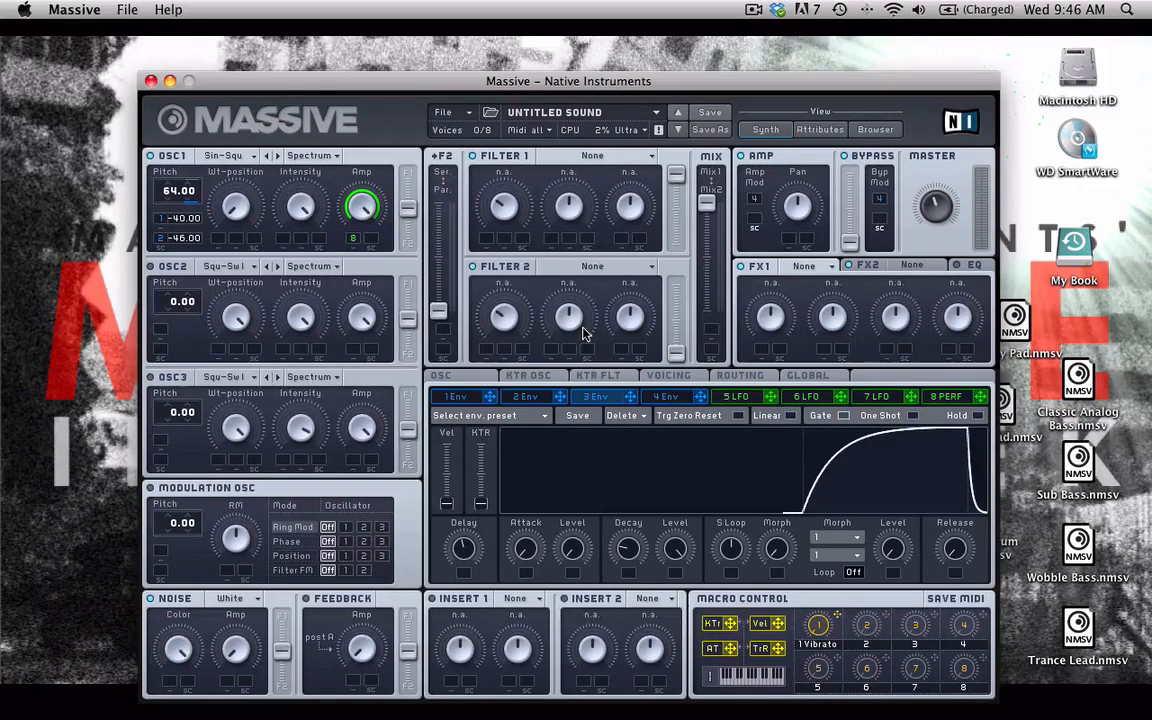
Raise steps 1 to 8 of Performer 8's lower sequence to about 80% and check envelope 3's shape against it
click(948, 397)
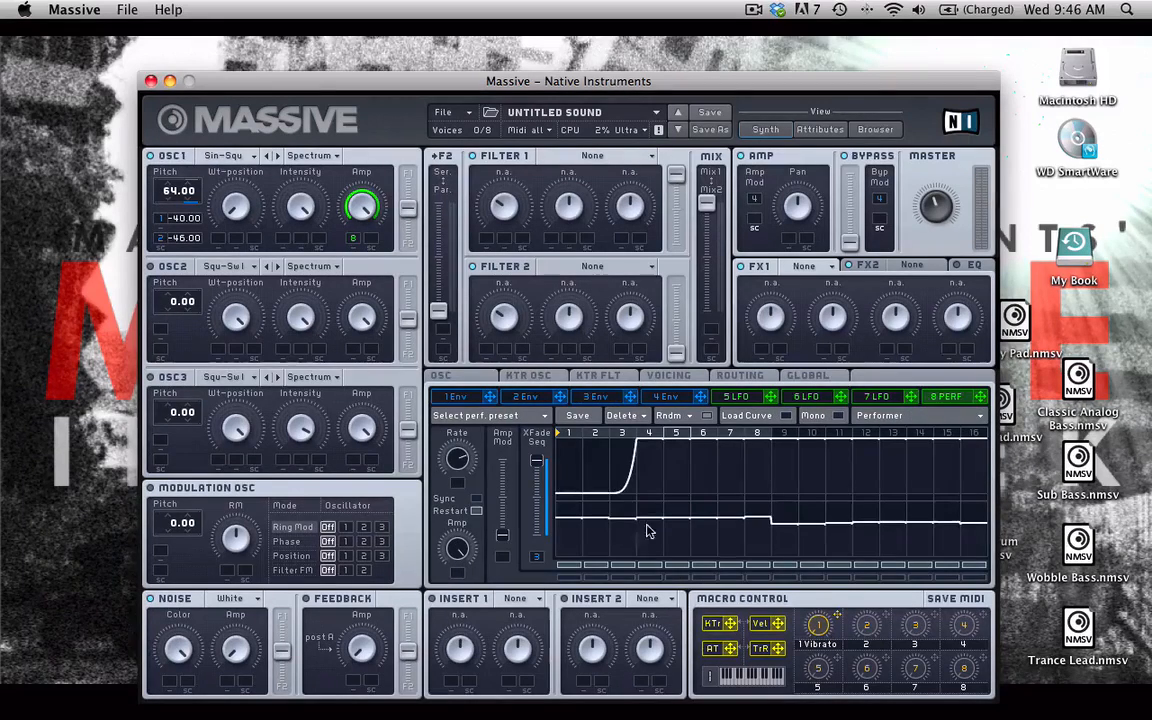
drag(564, 515, 743, 519)
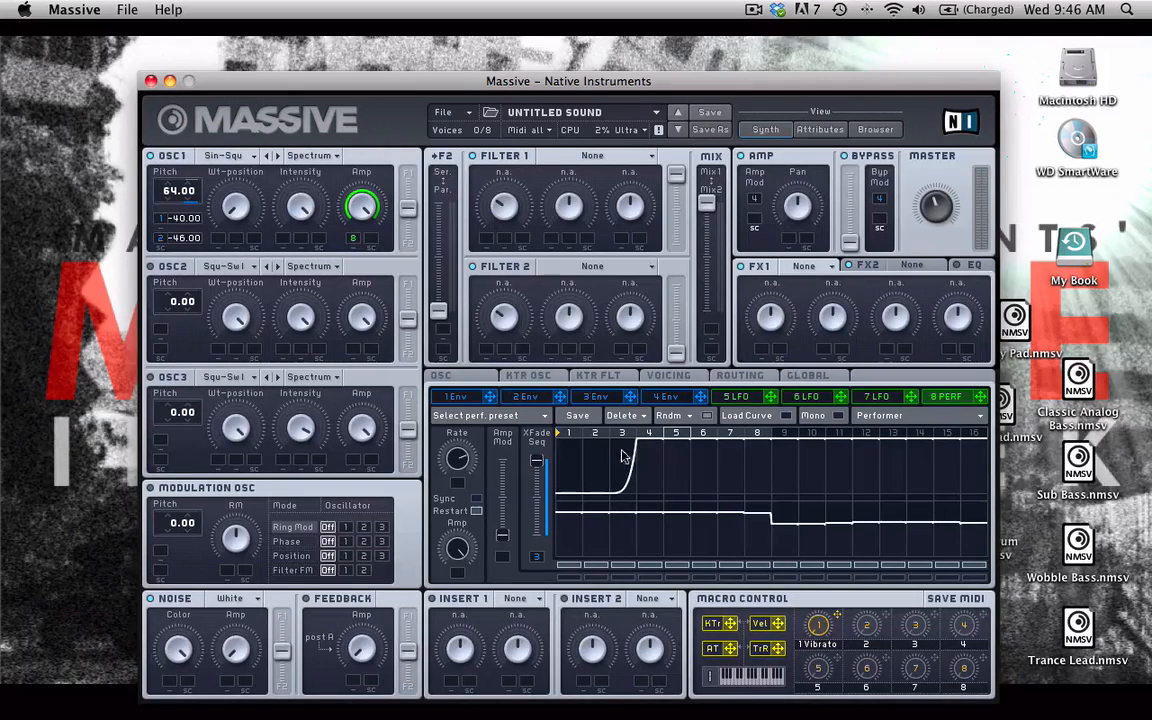
click(596, 396)
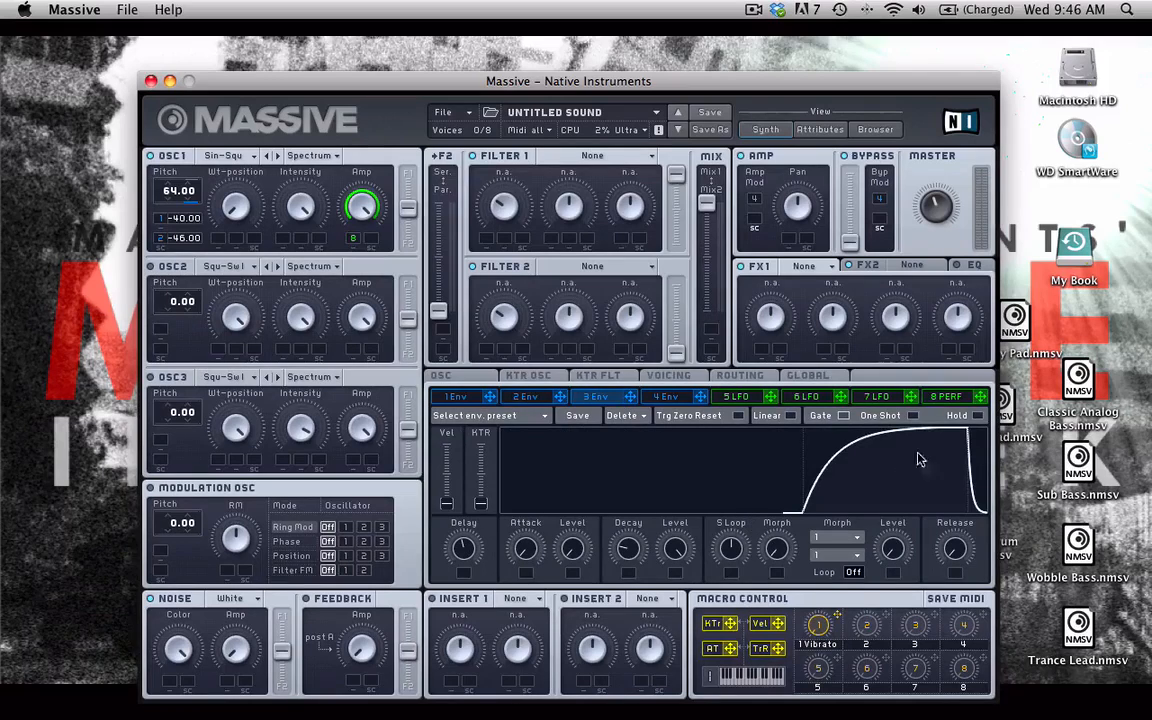
click(948, 398)
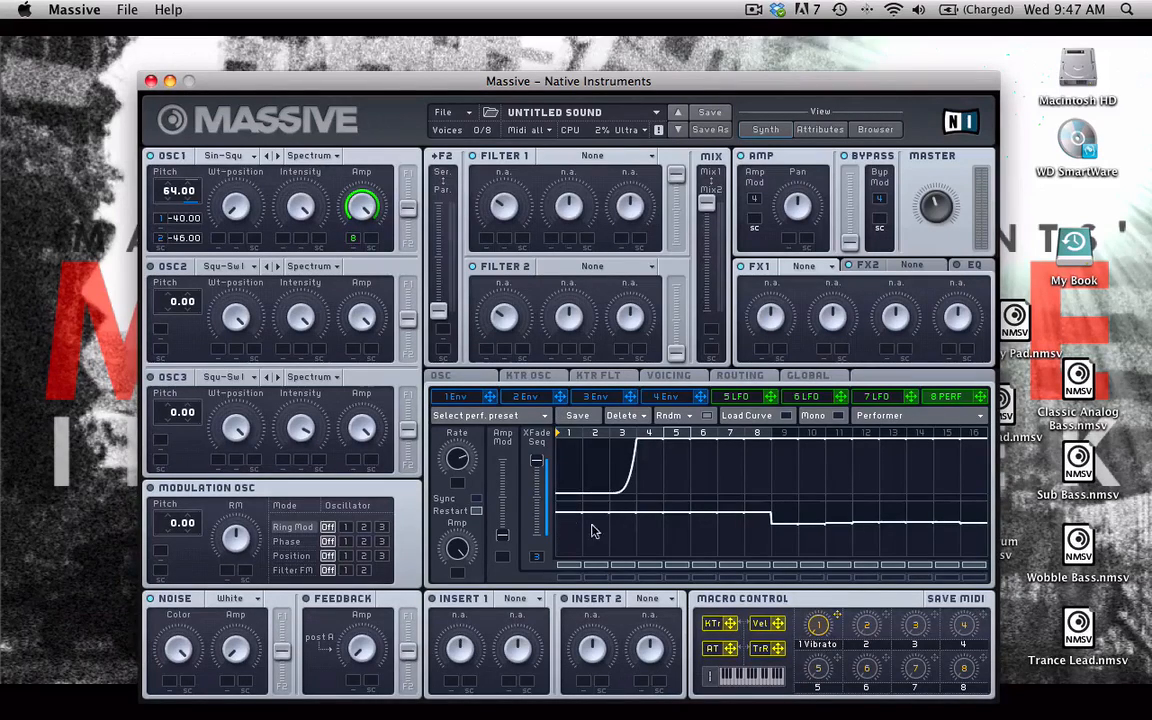
Bring the active steps of Performer 8's lower sequence to about 60% and slightly shorten envelope 3's delay
click(760, 514)
mouse_move(757, 518)
mouse_down()
mouse_move(751, 532)
mouse_move(571, 536)
mouse_up()
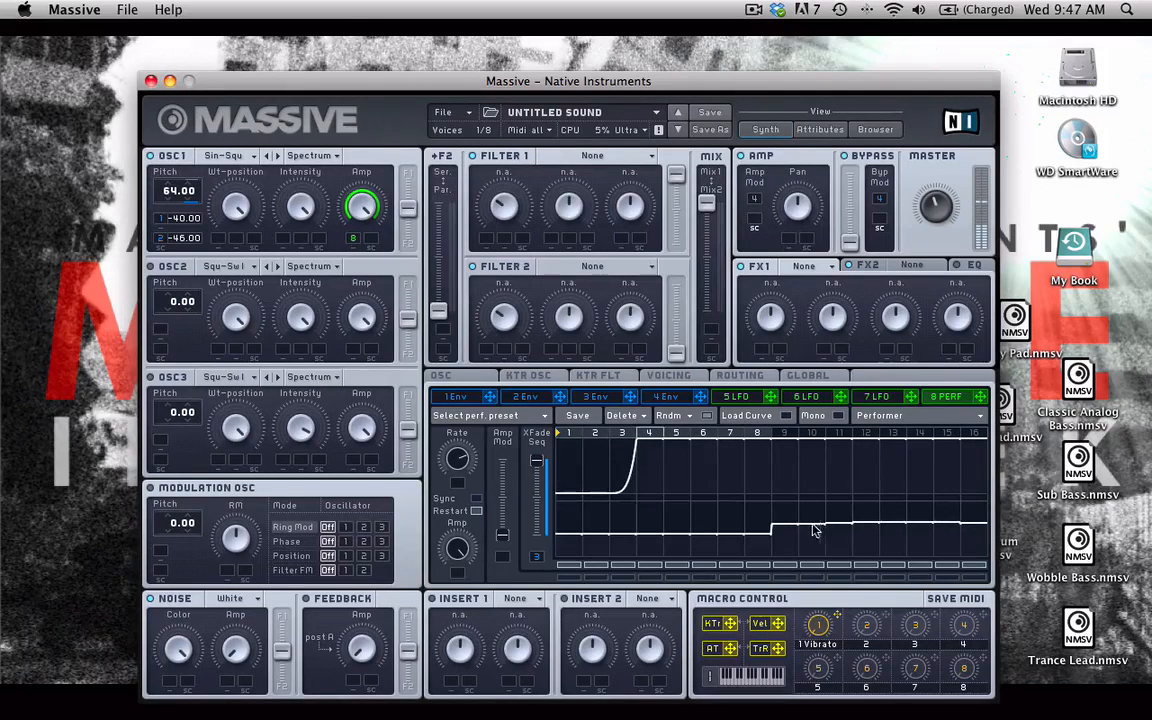
drag(815, 530, 573, 528)
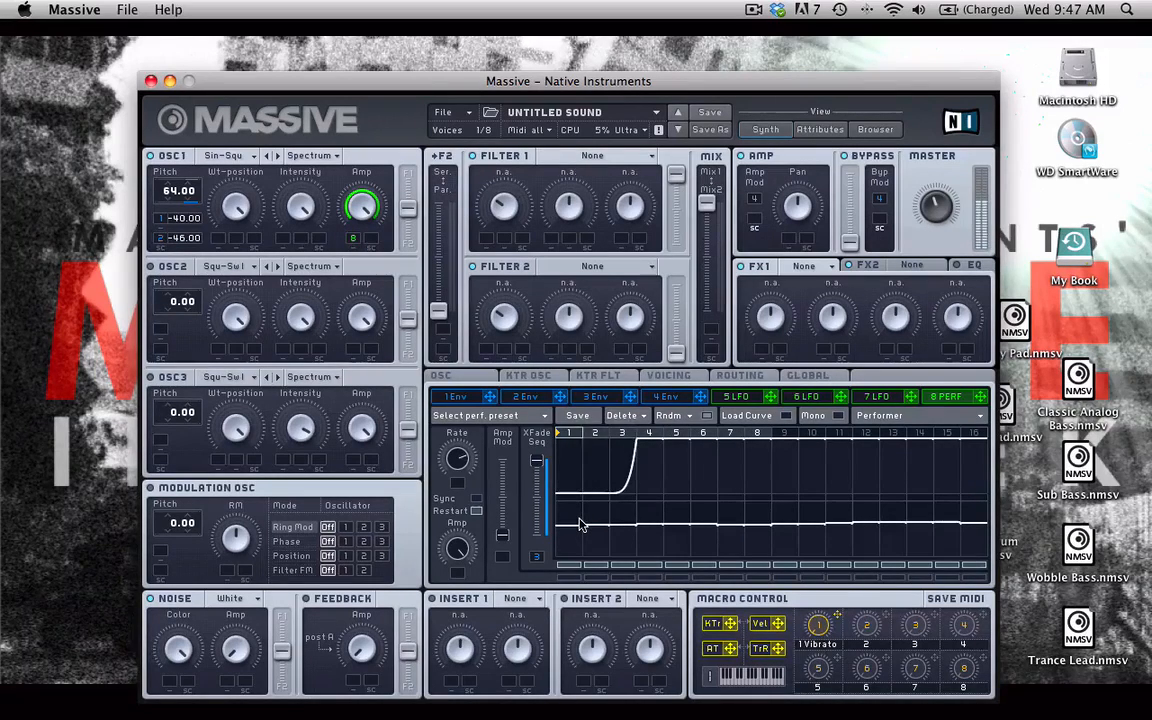
click(595, 396)
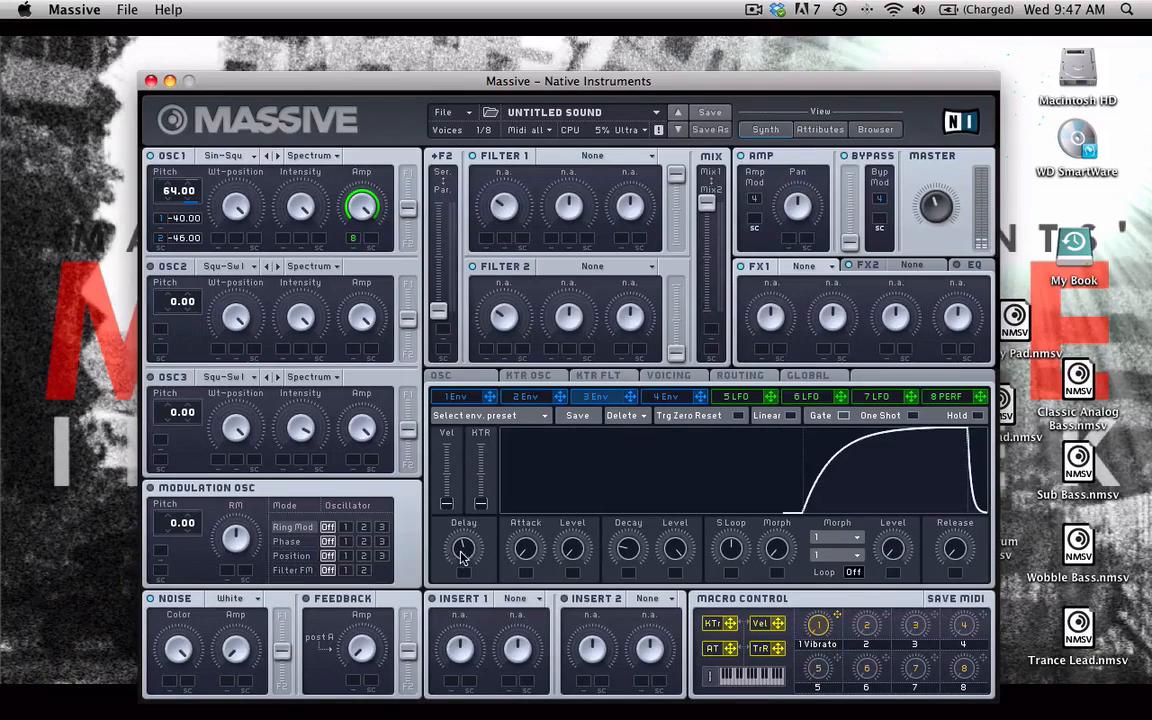
drag(462, 553, 462, 549)
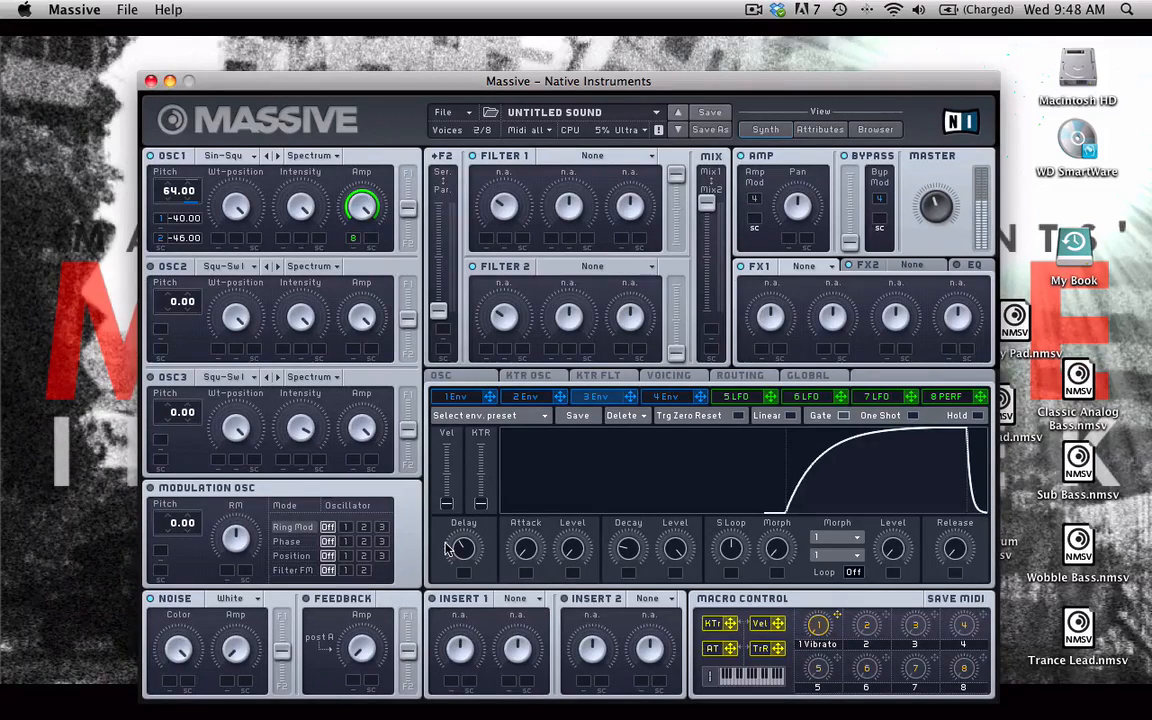
Assign envelope 1 to OSC1's Wt-position with the full modulation range
click(479, 398)
drag(490, 398, 219, 239)
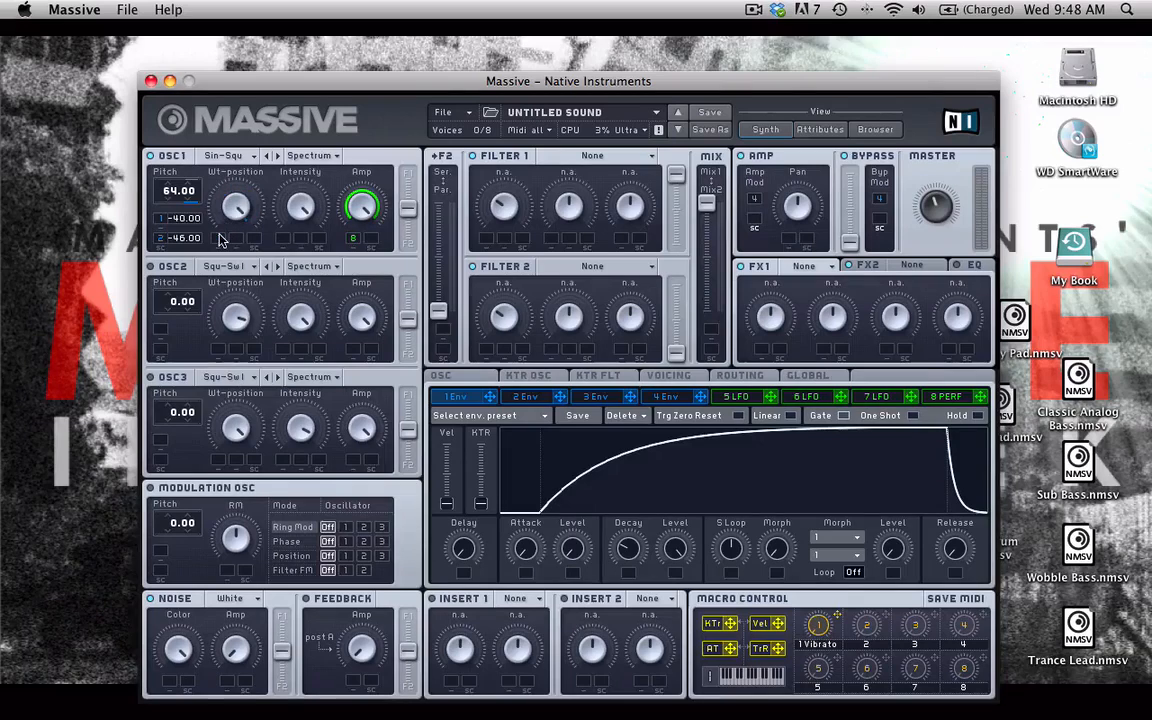
drag(220, 238, 220, 150)
Try envelope 1 as modulator of OSC1's Intensity with the knob at minimum, and switch that modulator off
drag(481, 402, 283, 240)
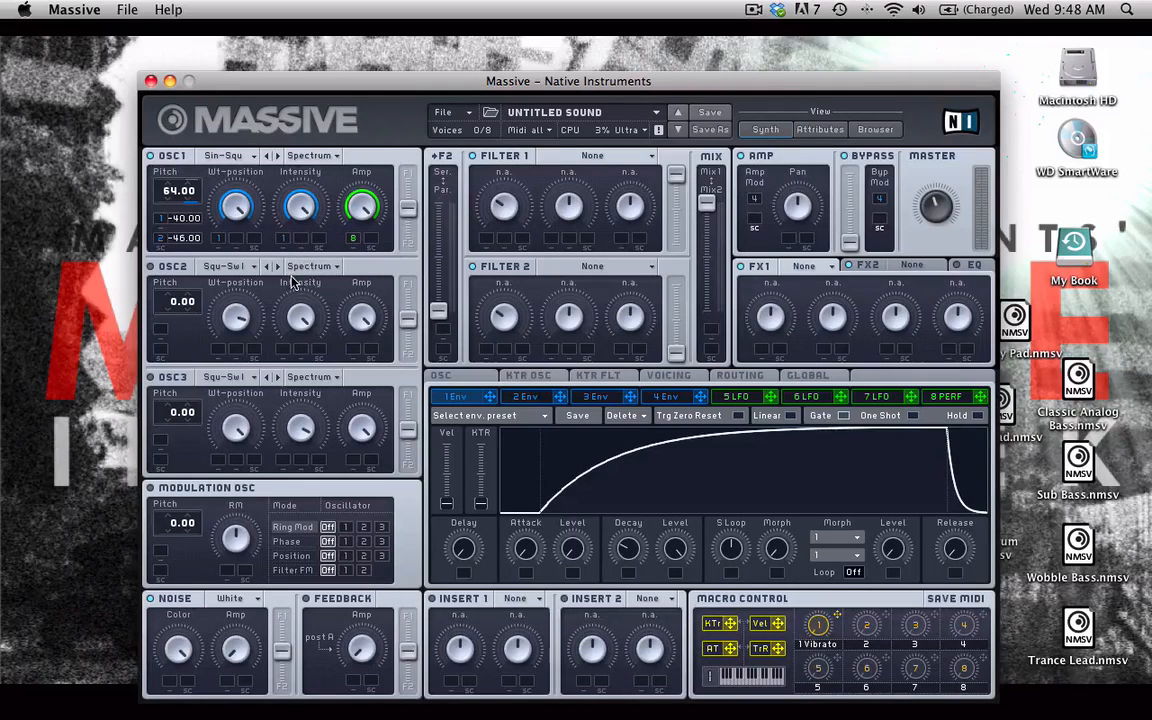
drag(306, 207, 281, 180)
right_click(286, 239)
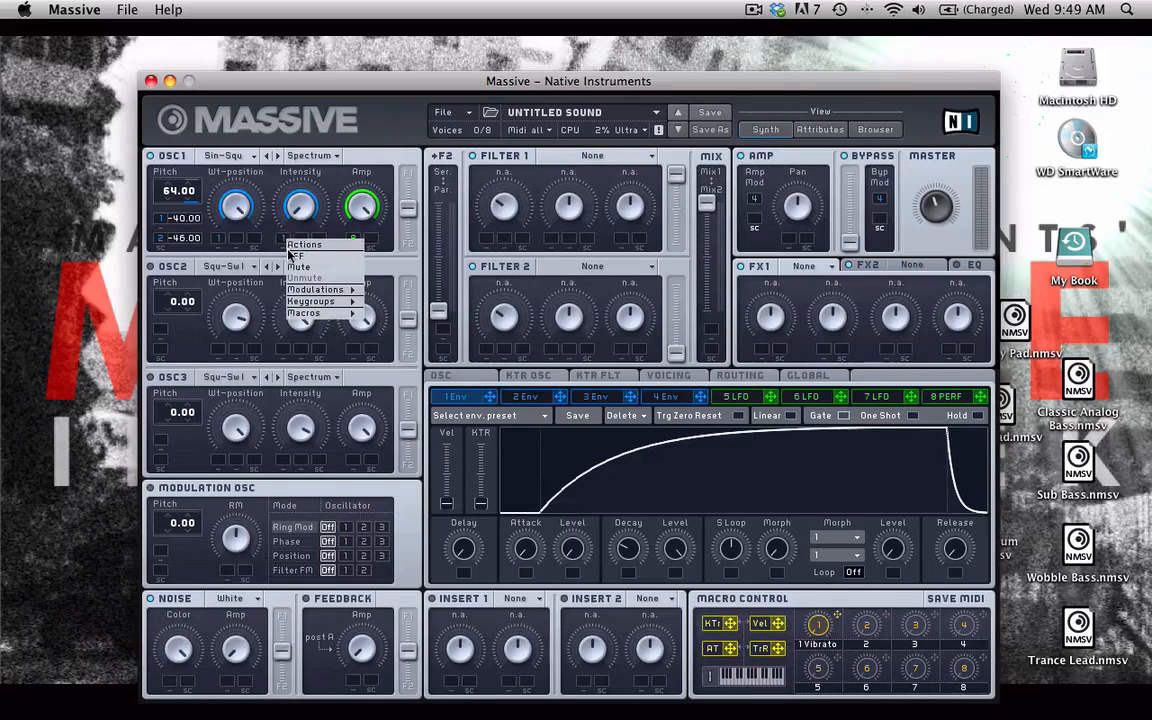
click(291, 256)
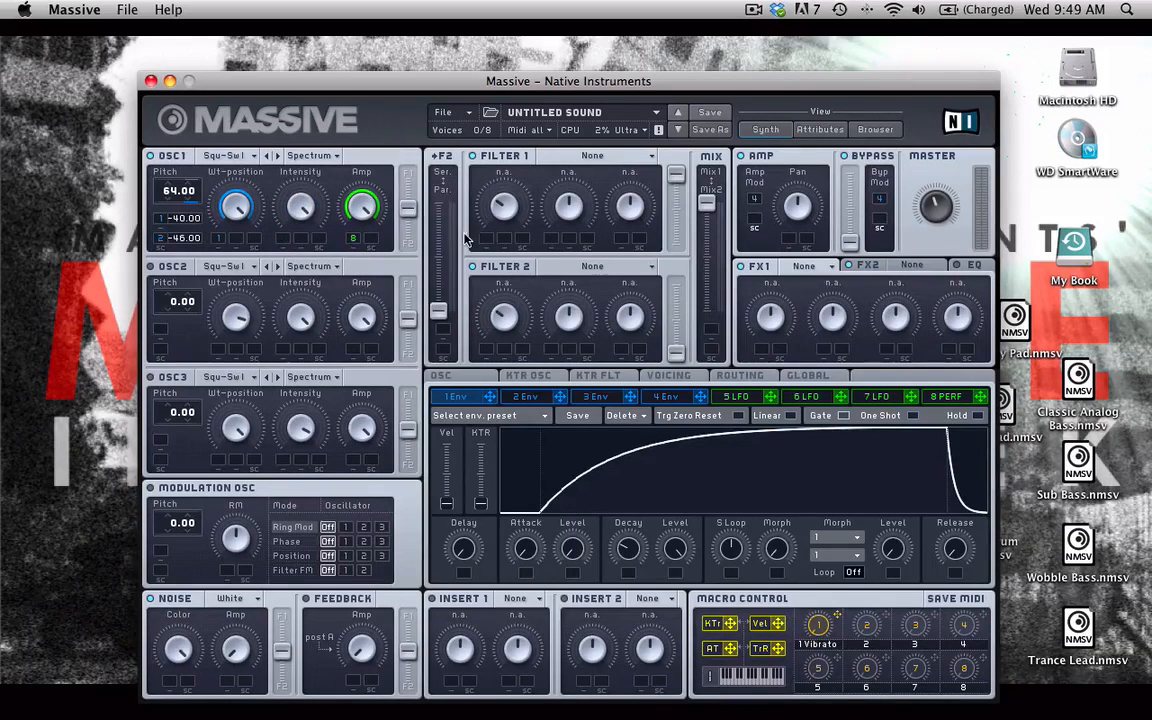
Step OSC1 forward through the wavetables, past Esca I and Additiv VI, up to Sinarm II
click(278, 156)
click(278, 156)
click(278, 156)
click(278, 156)
click(278, 156)
click(278, 156)
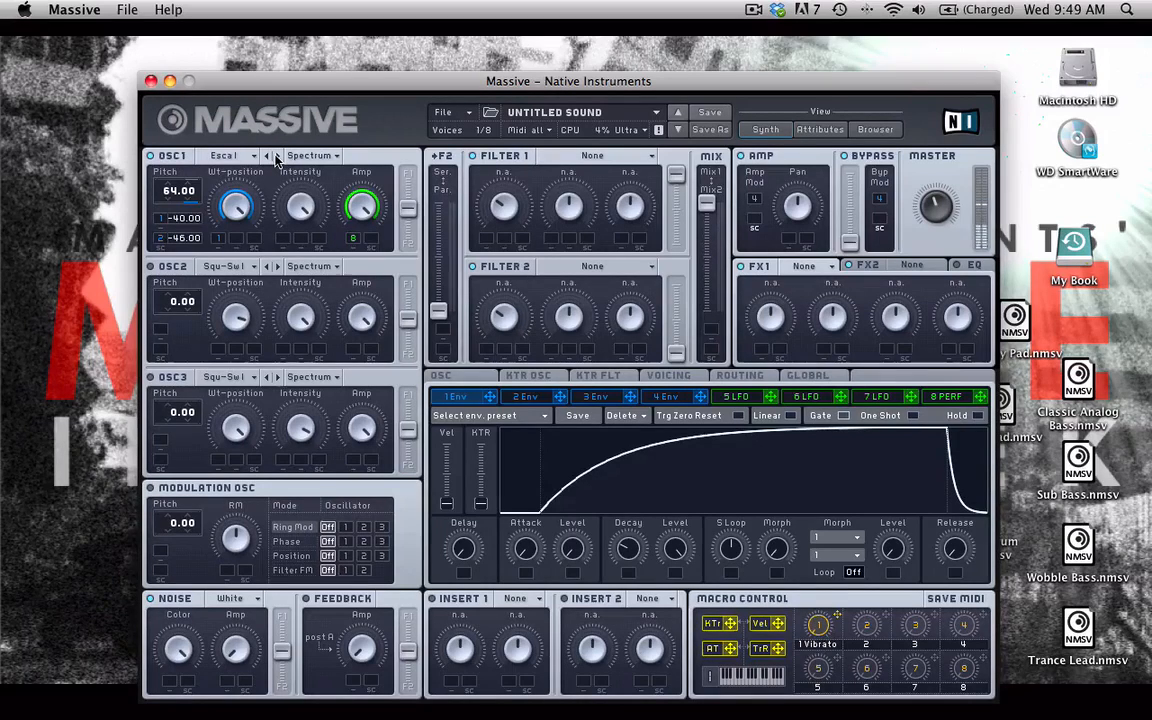
click(278, 156)
click(278, 156)
click(278, 156)
click(278, 156)
click(278, 156)
click(278, 156)
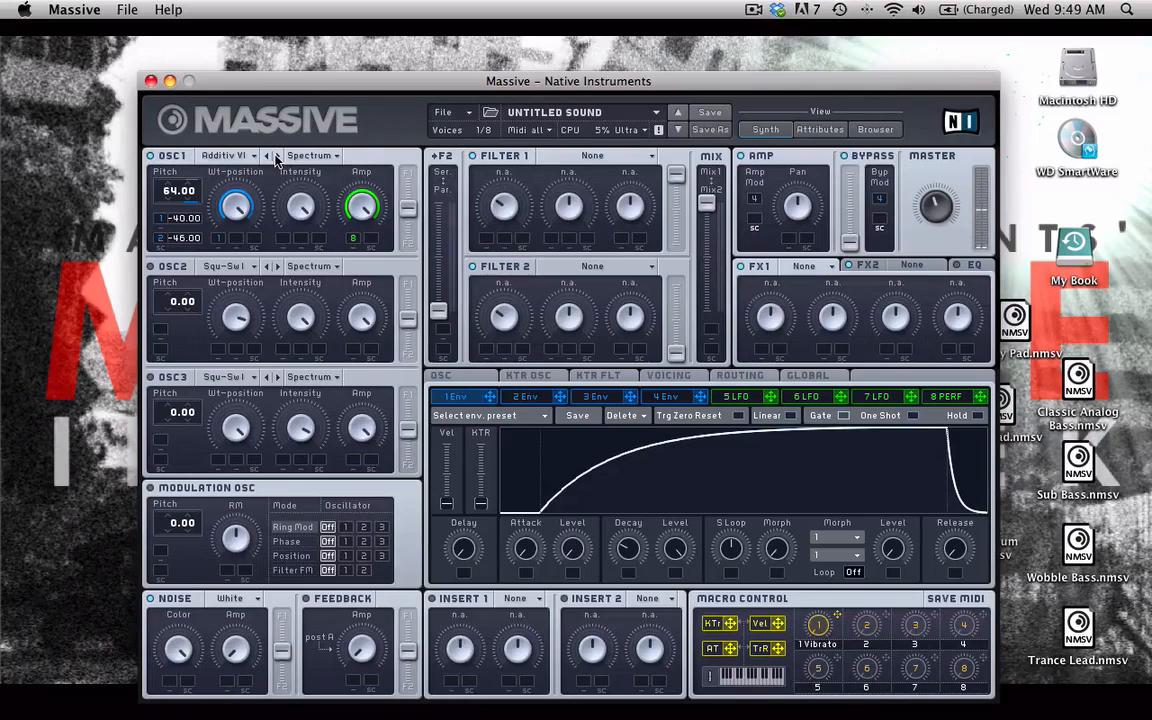
click(278, 156)
click(278, 156)
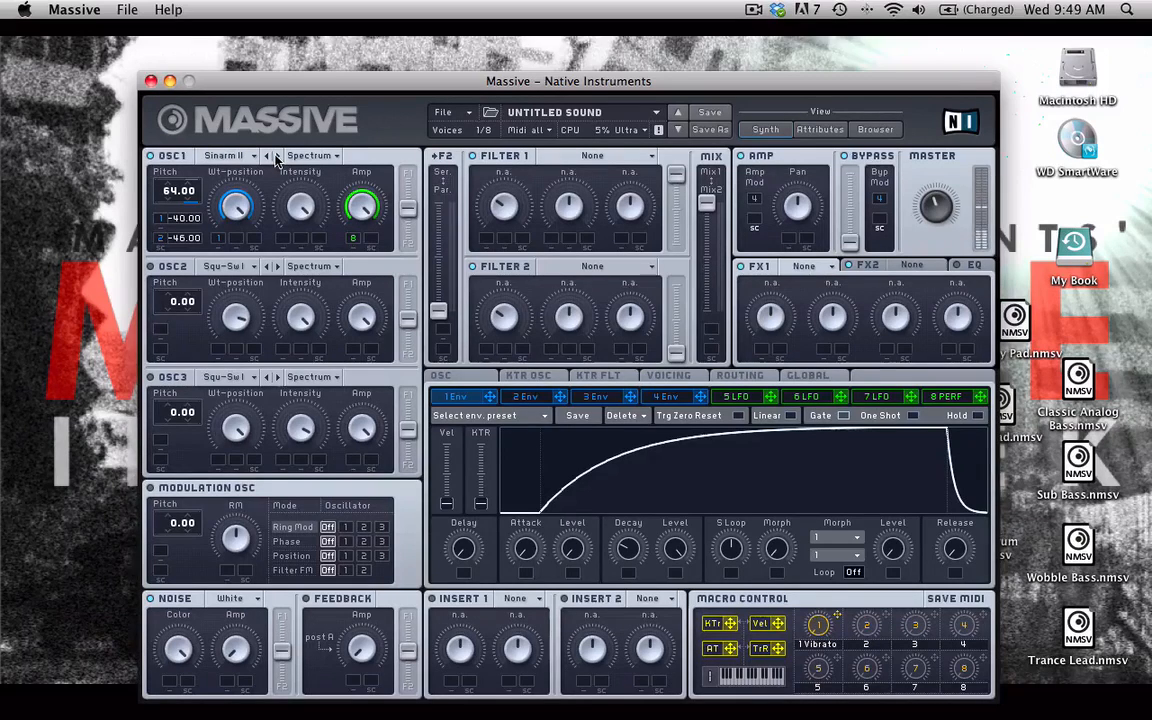
Step OSC1's wavetable forward to Grn II and bypass envelope 1's modulation of its Wt-position
click(278, 156)
click(278, 156)
right_click(219, 242)
click(231, 242)
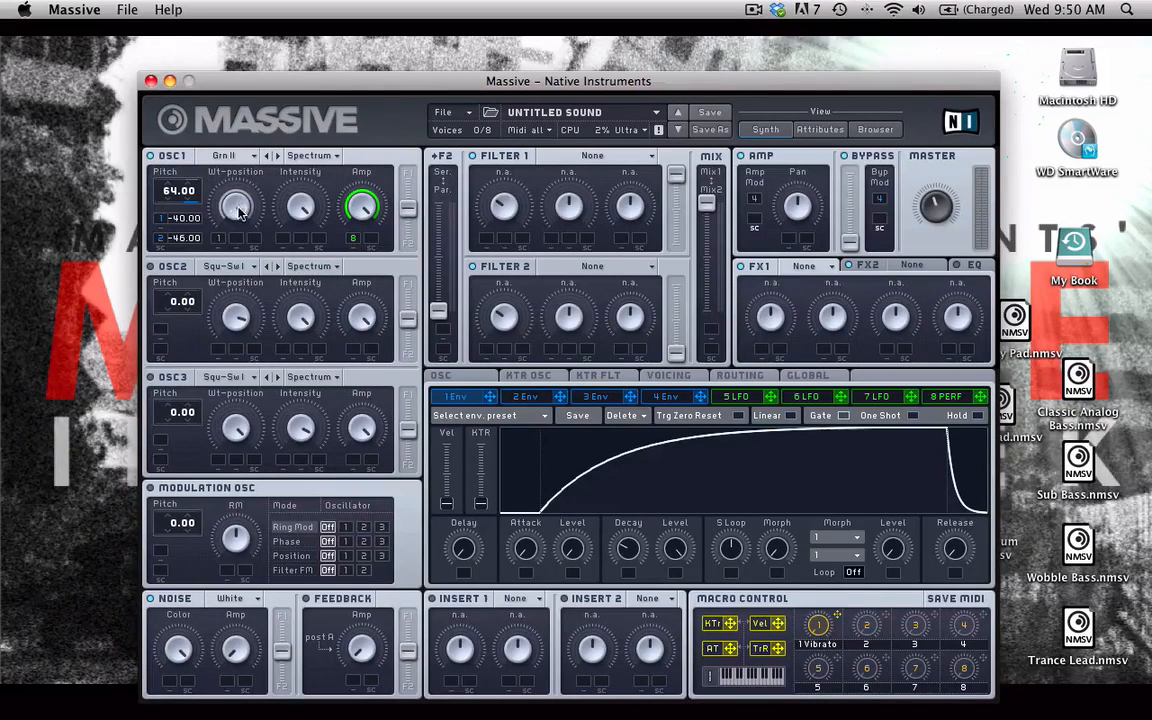
Audition further OSC1 wavetables, including Scrim, Electr and PWM, up to Reduc
click(278, 157)
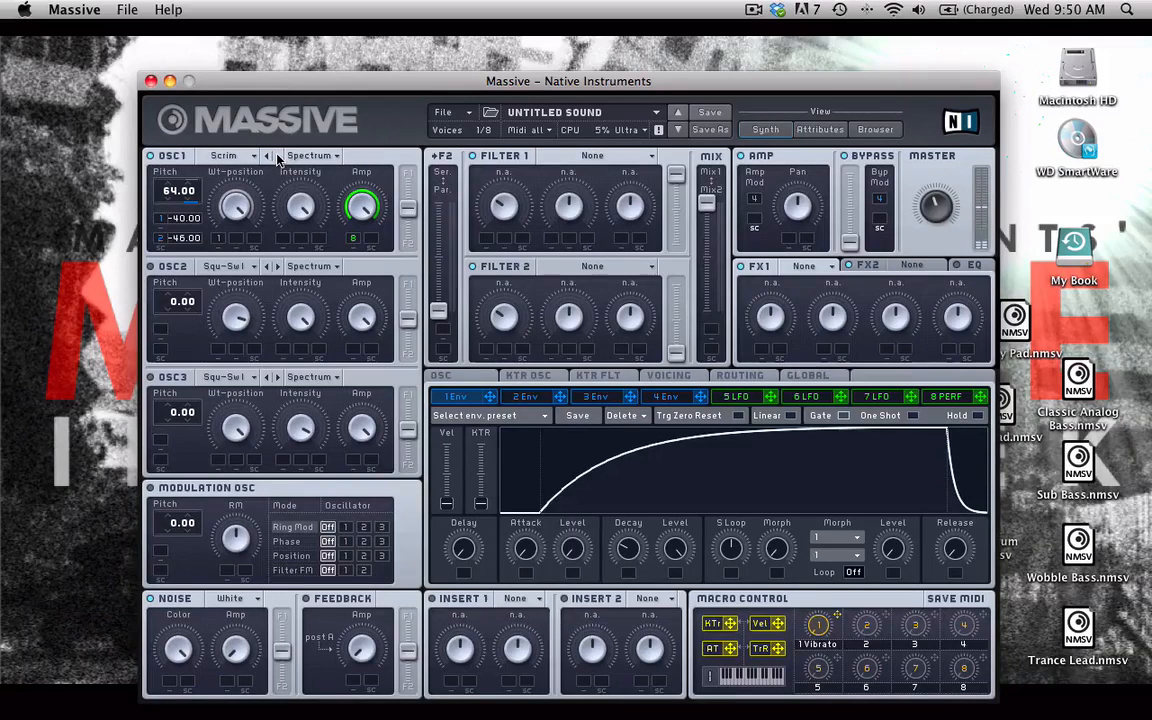
click(267, 157)
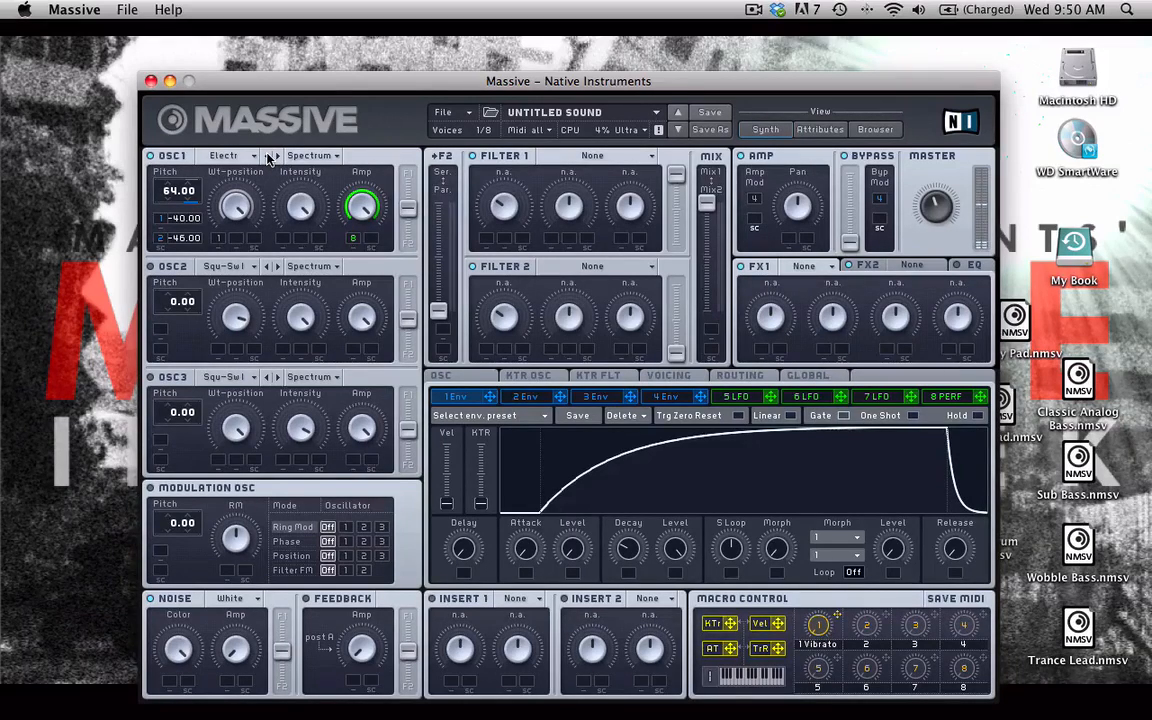
click(279, 157)
click(279, 157)
click(276, 156)
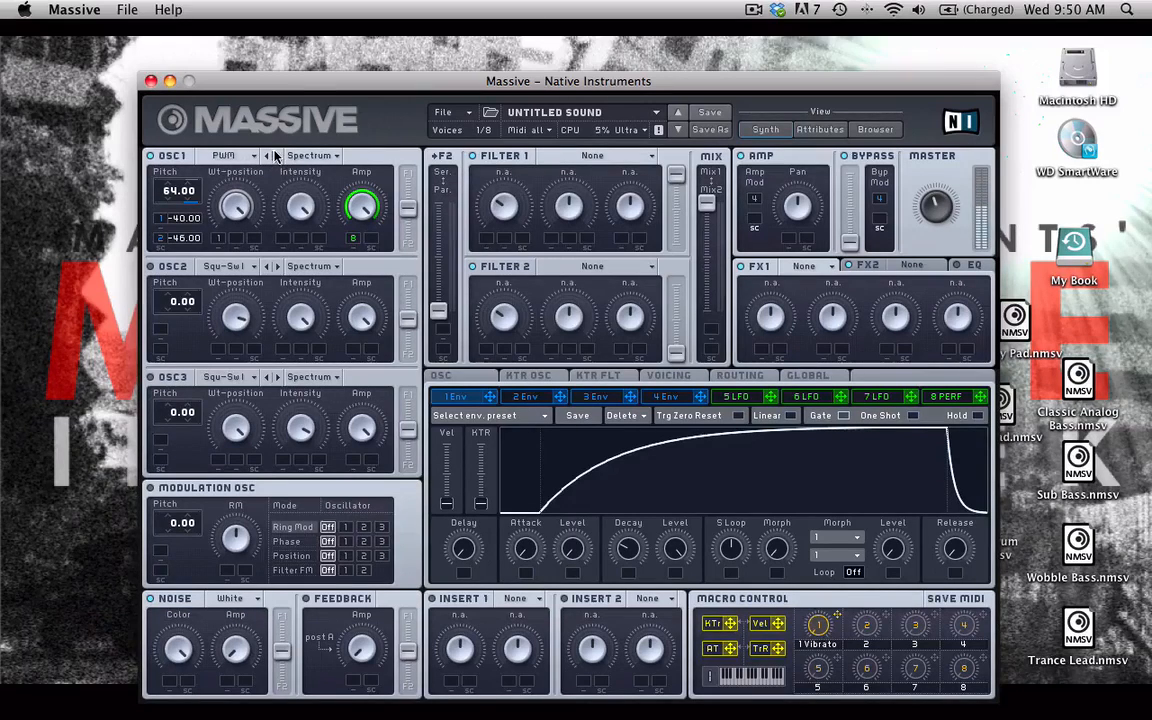
click(276, 156)
click(276, 156)
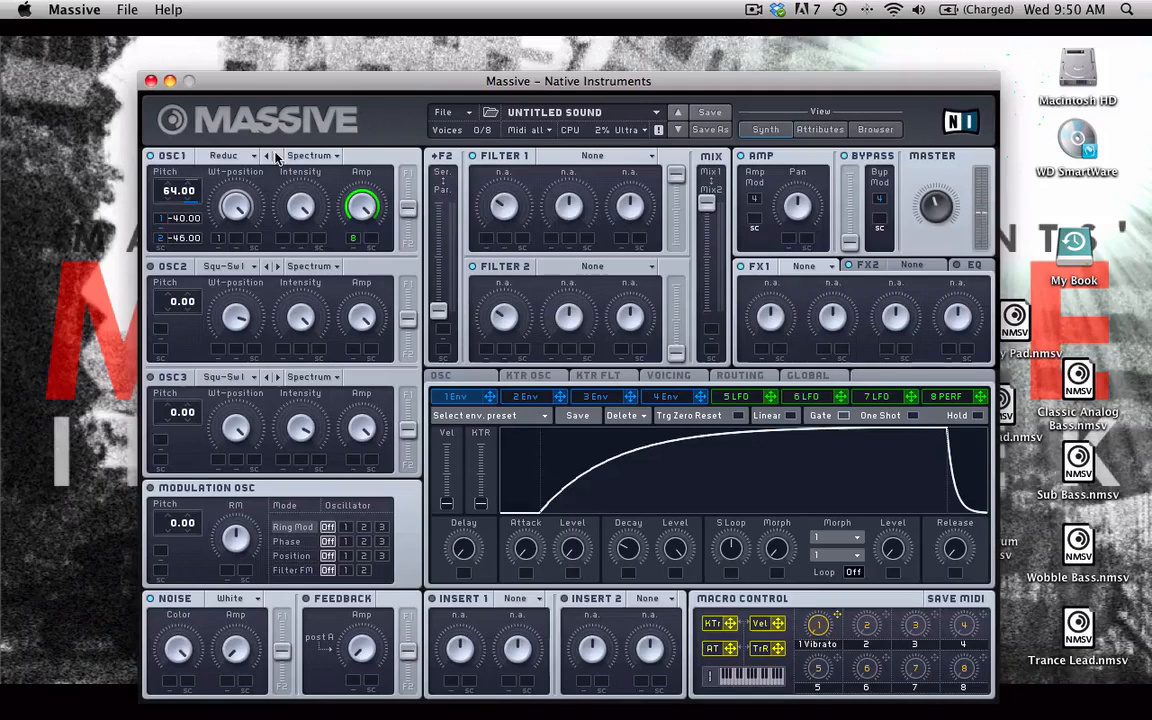
Step OSC1's wavetable forward to Speech and reactivate envelope 1's modulation of its Wt-position
click(276, 156)
click(276, 156)
click(276, 156)
click(276, 156)
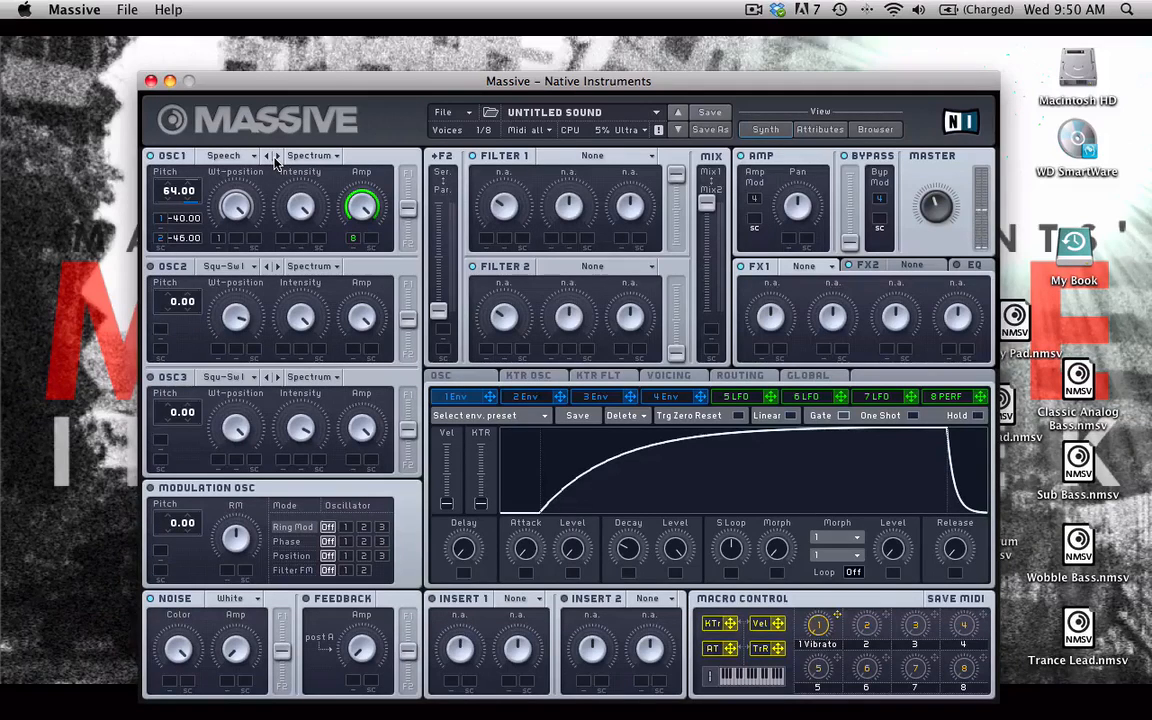
right_click(219, 240)
click(243, 281)
Step OSC1 forward through the M-Talk wavetable to Melomantic
click(279, 157)
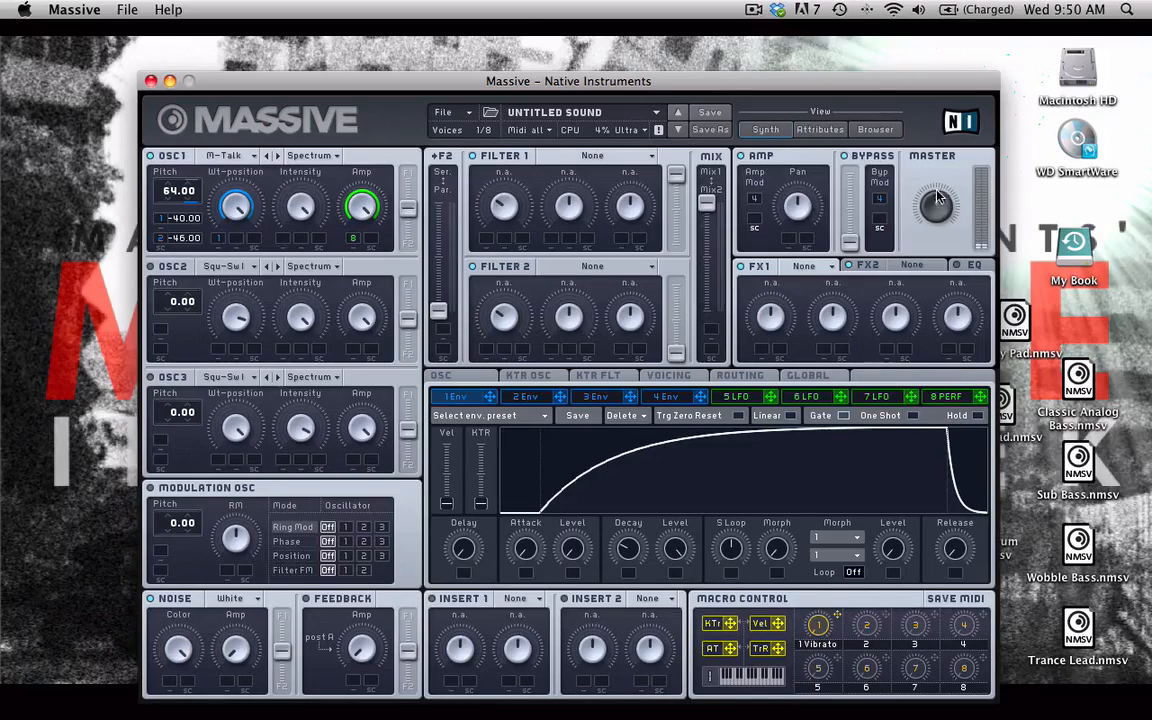
click(277, 157)
click(277, 157)
Choose the Arctic wavetable for OSC1 and step forward past Herby to Bender
click(230, 155)
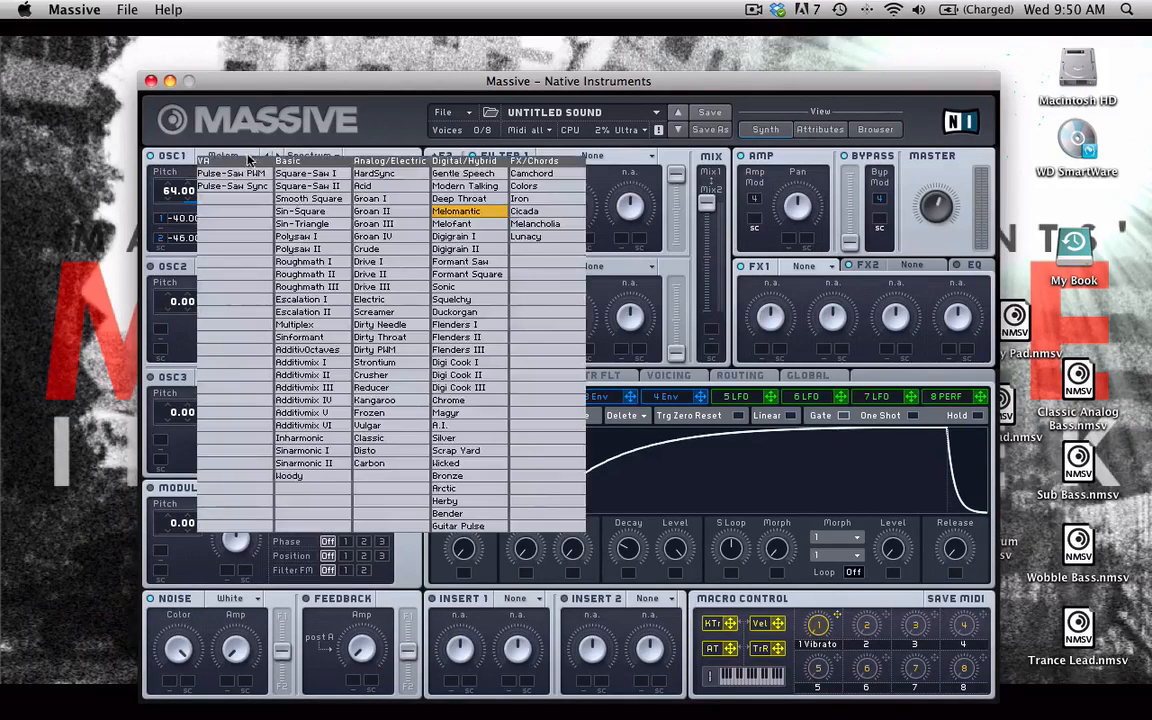
click(431, 445)
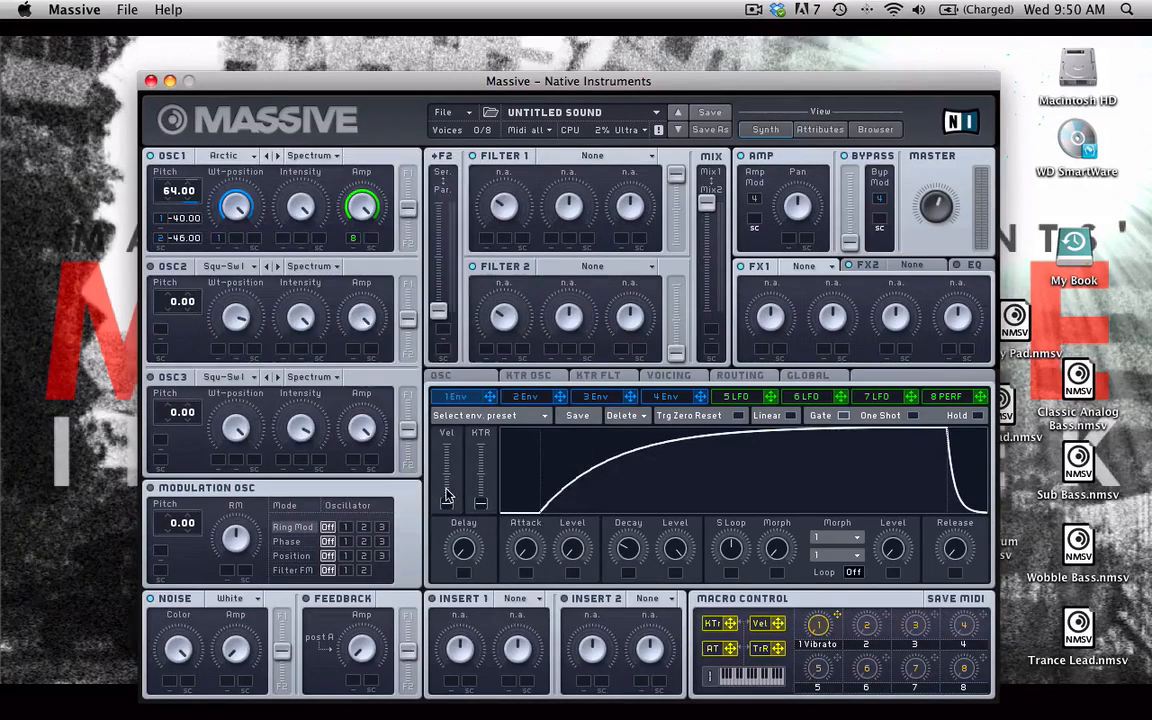
click(276, 156)
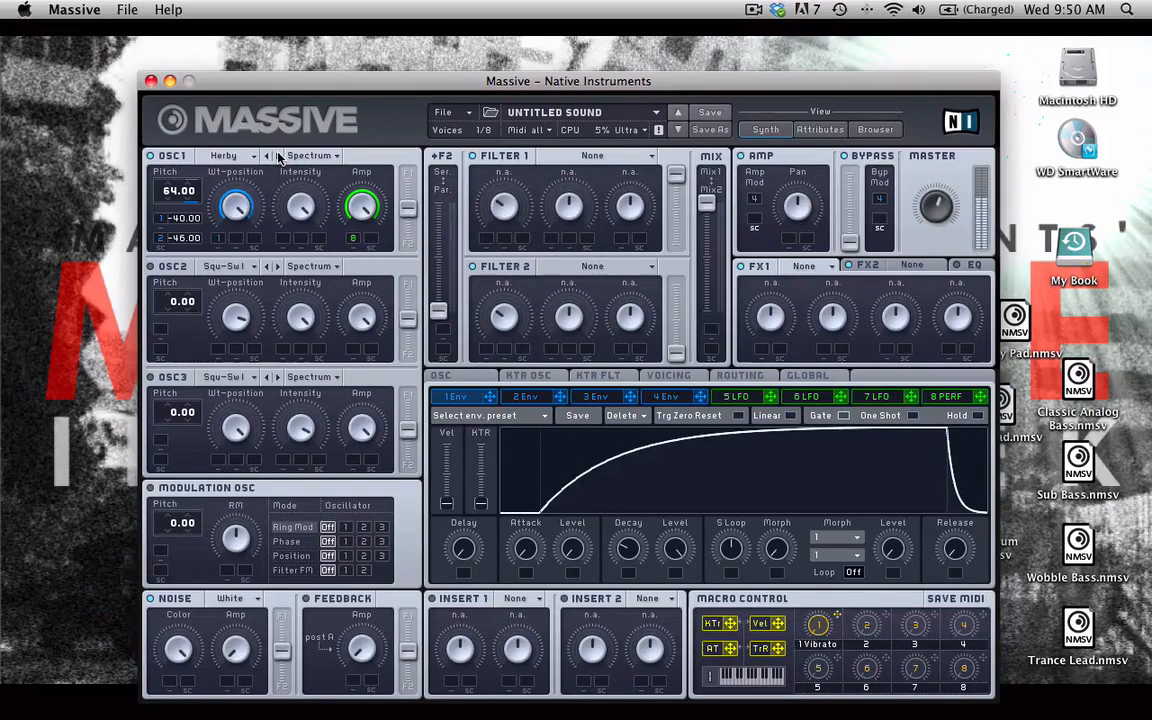
click(278, 156)
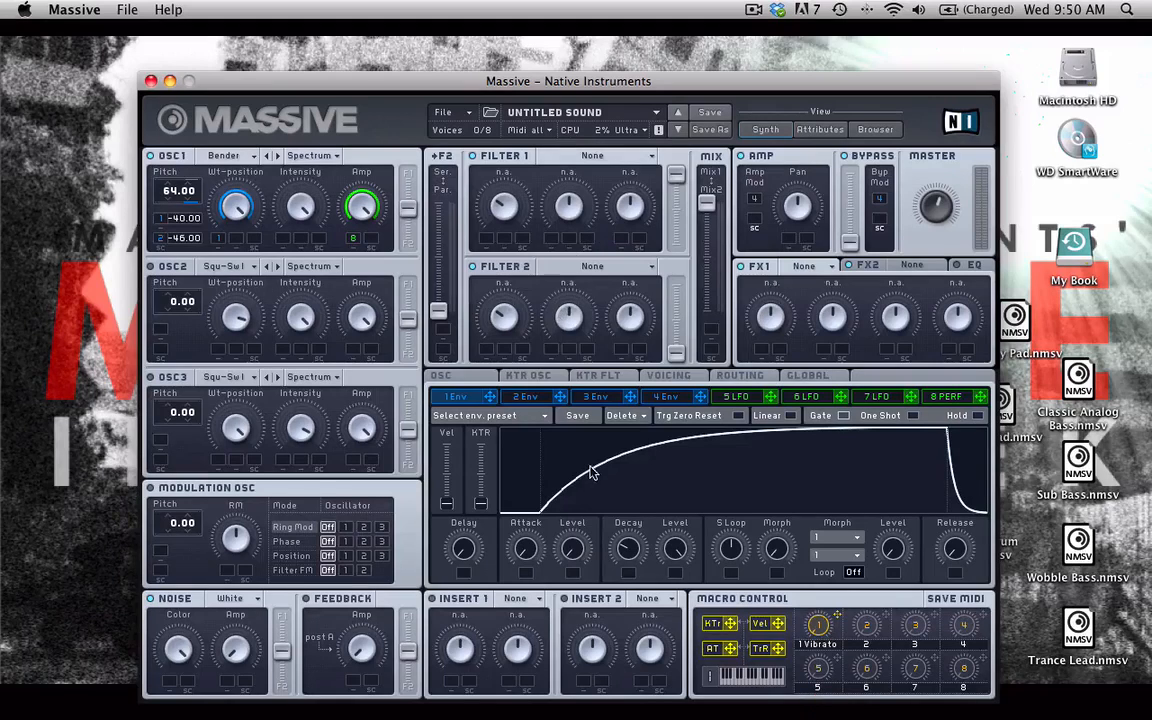
Set Filter 2 to Scream with OSC1 routed into it, envelope 1 modulating Cutoff, Scream raised and Resonance lowered
click(590, 266)
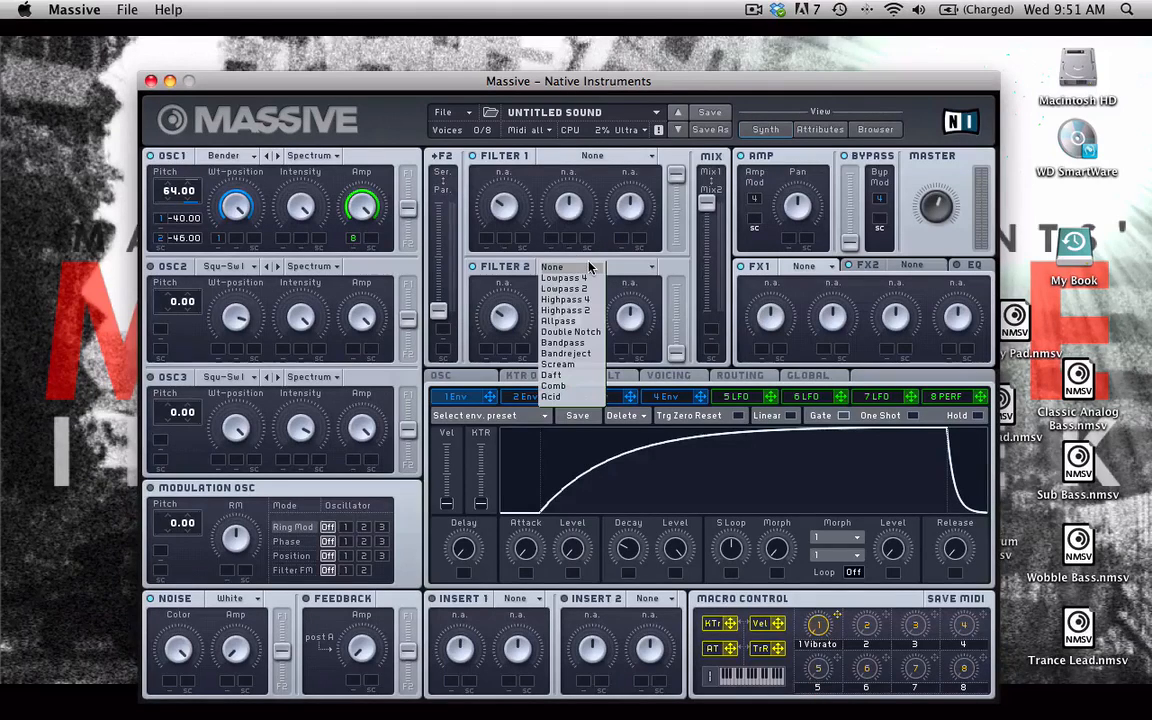
click(591, 366)
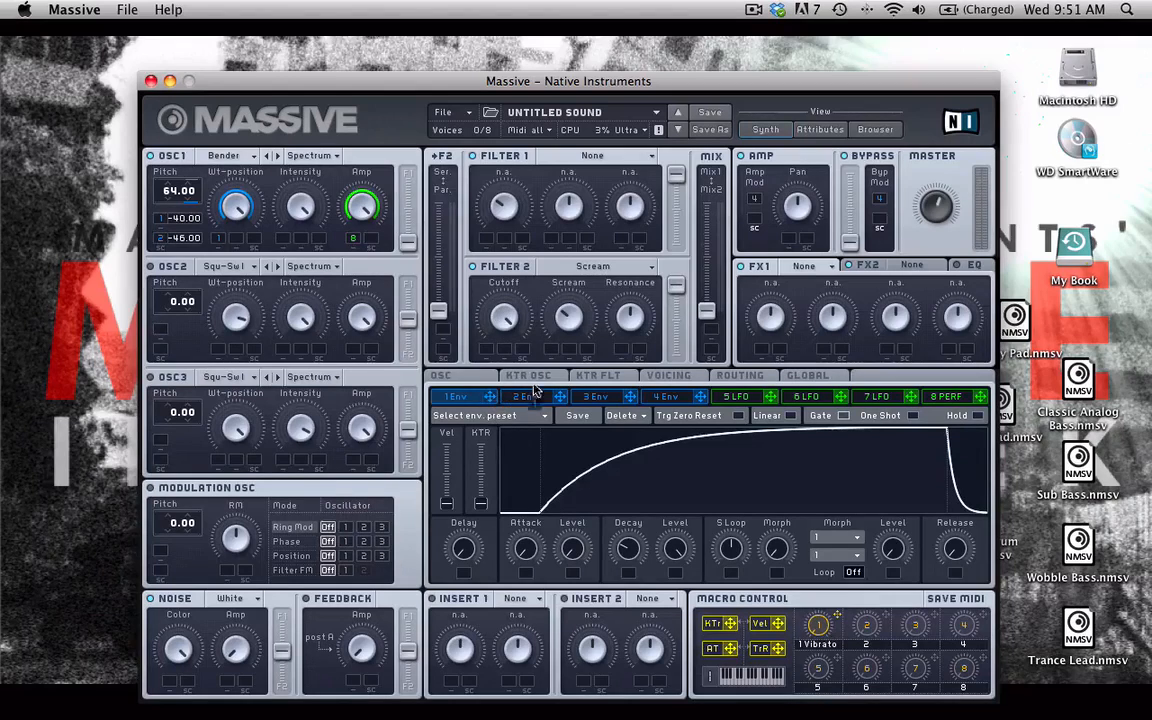
drag(535, 390, 504, 329)
drag(562, 326, 562, 333)
drag(633, 317, 633, 325)
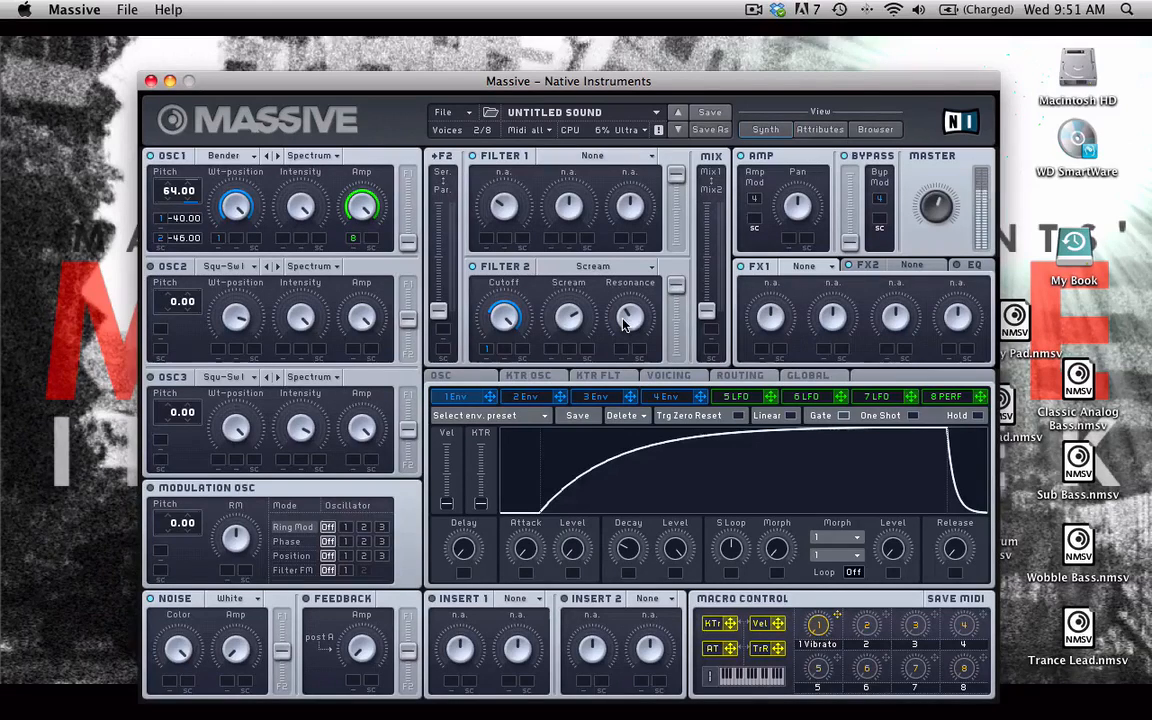
Switch Filter 2 off and remove envelope 1 from its Cutoff
click(484, 266)
right_click(487, 352)
click(501, 380)
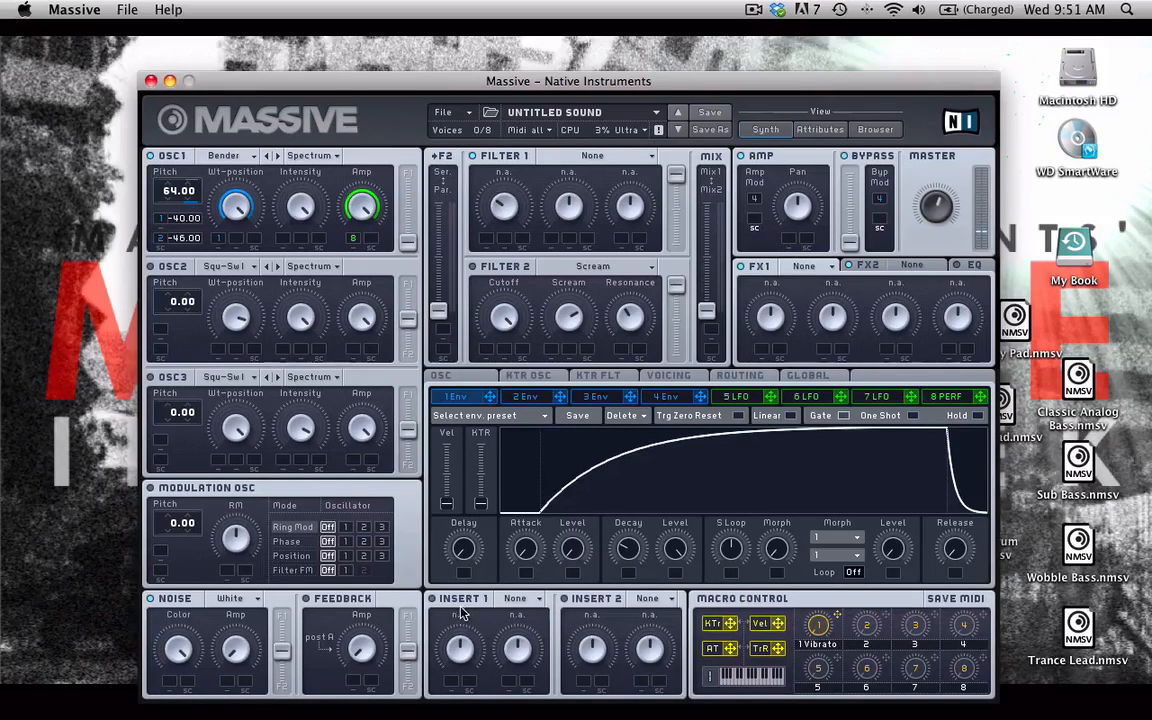
Load S Shaper in Insert 1 and route it after Filter 2, with Dry/Wet low and Drive high
click(511, 599)
click(525, 664)
click(740, 377)
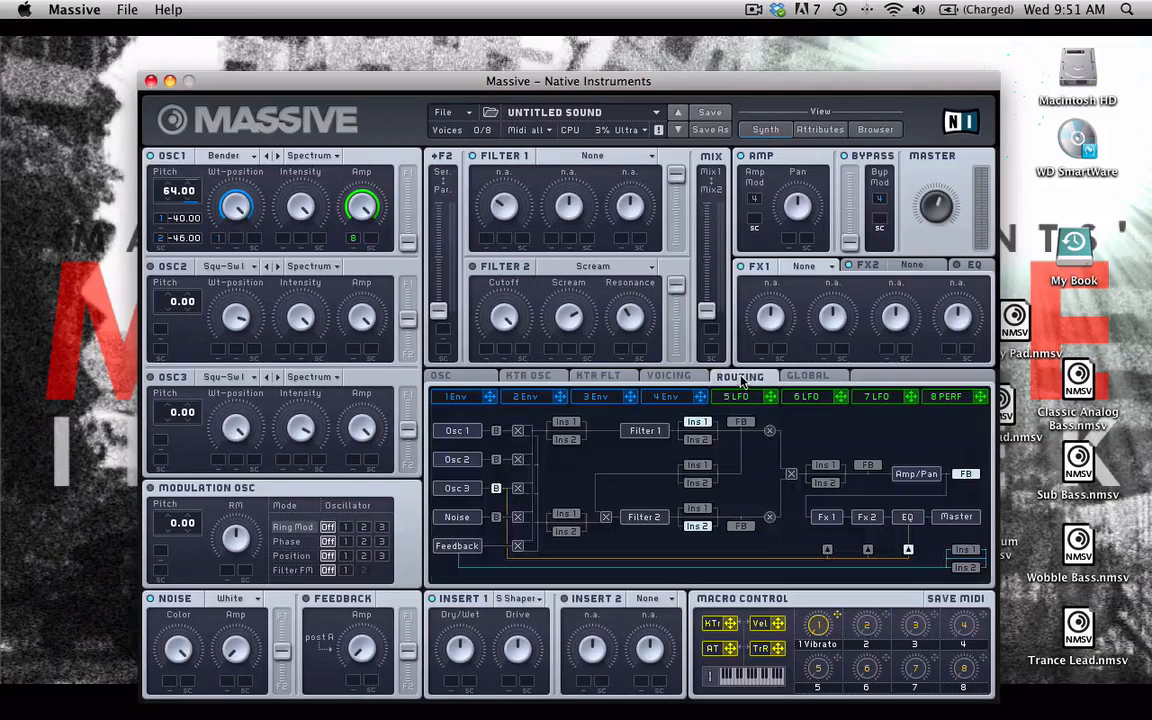
click(696, 509)
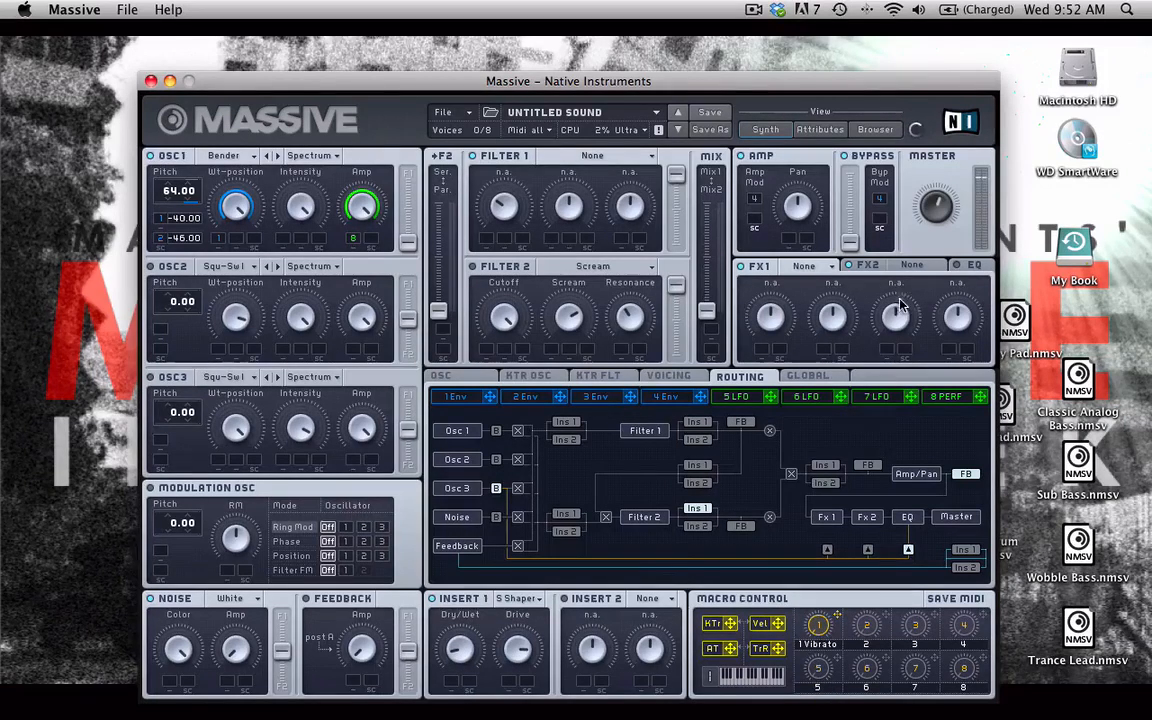
Load Dim Exp in FX1 and turn its Dry/Wet and Size down low
click(832, 268)
click(825, 485)
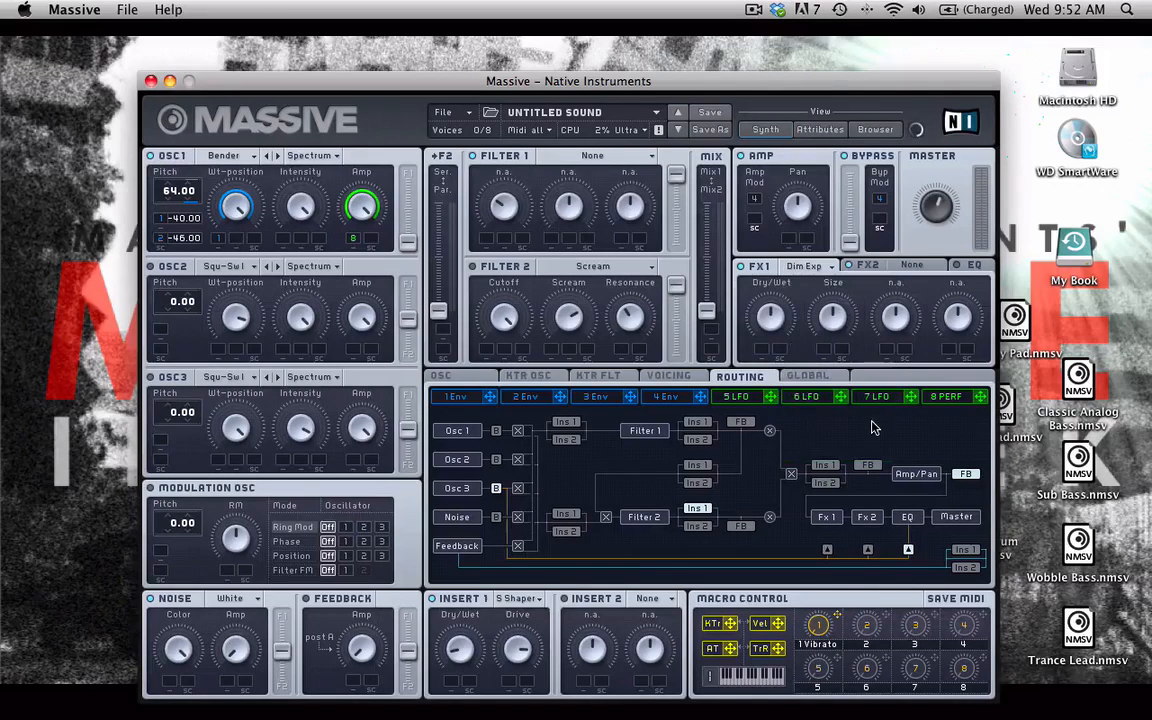
drag(775, 333, 776, 364)
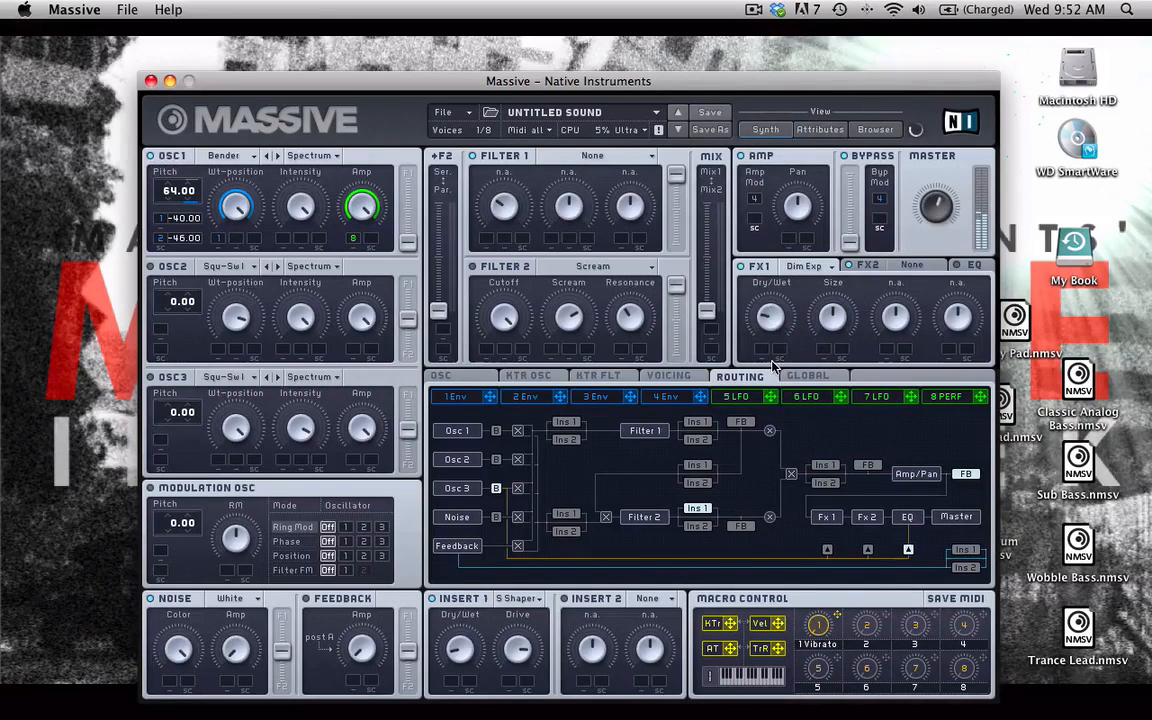
drag(828, 316, 829, 361)
drag(771, 308, 775, 318)
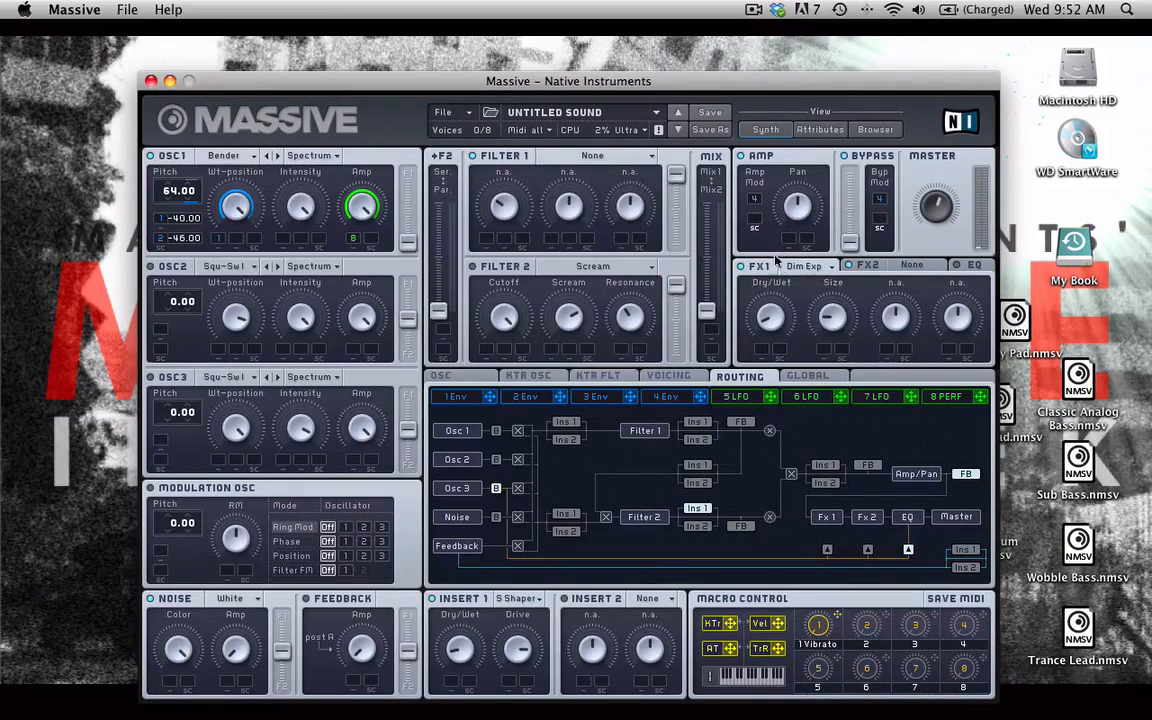
Switch on the EQ, with Boost at about a quarter and Frequency just below the middle
click(962, 266)
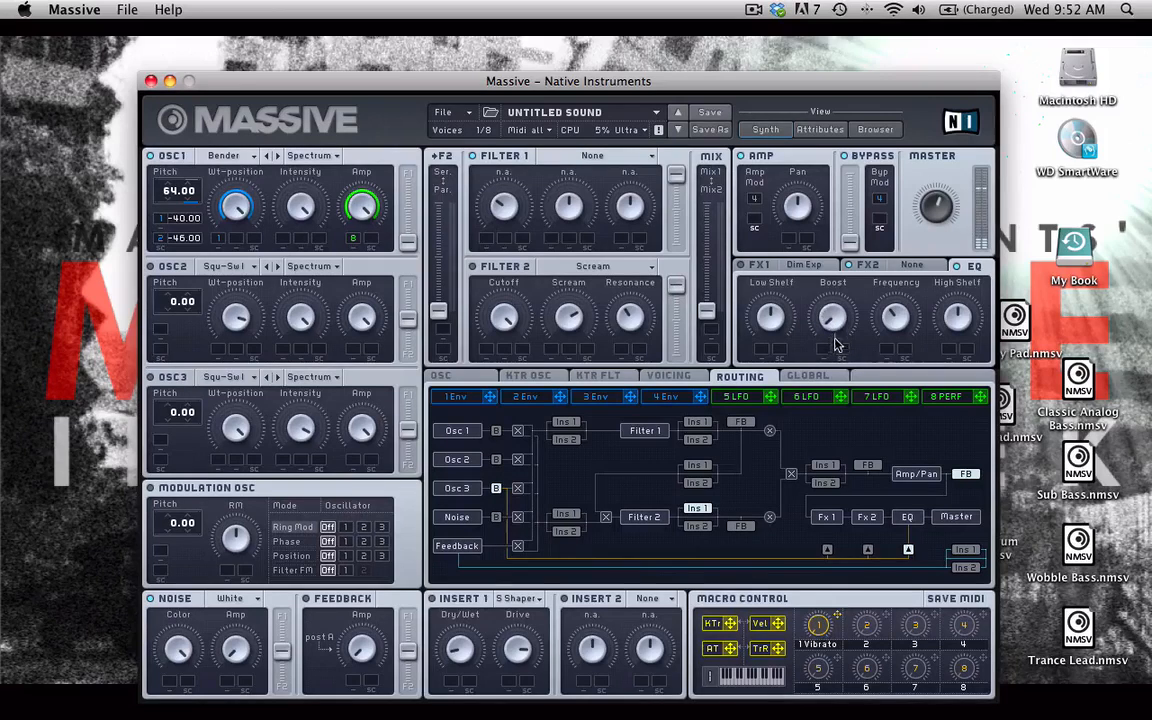
drag(894, 322, 876, 220)
drag(815, 308, 800, 318)
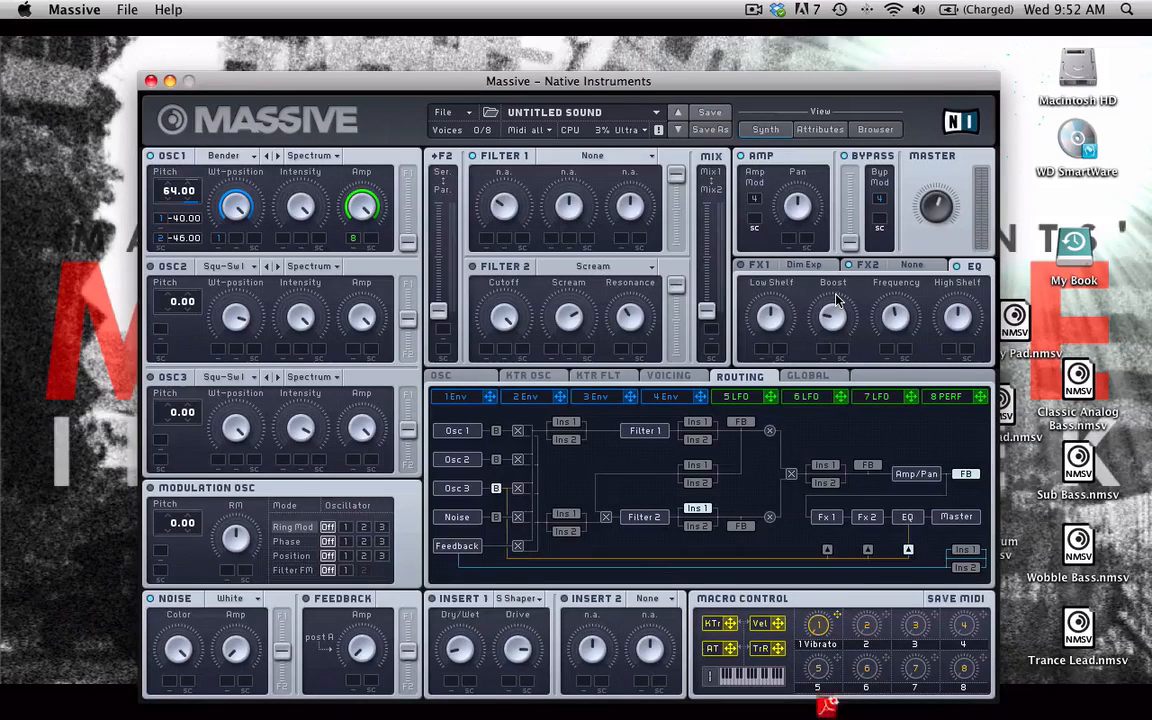
Review Performer 8's sequences and its assignment to OSC1's Amp
click(946, 396)
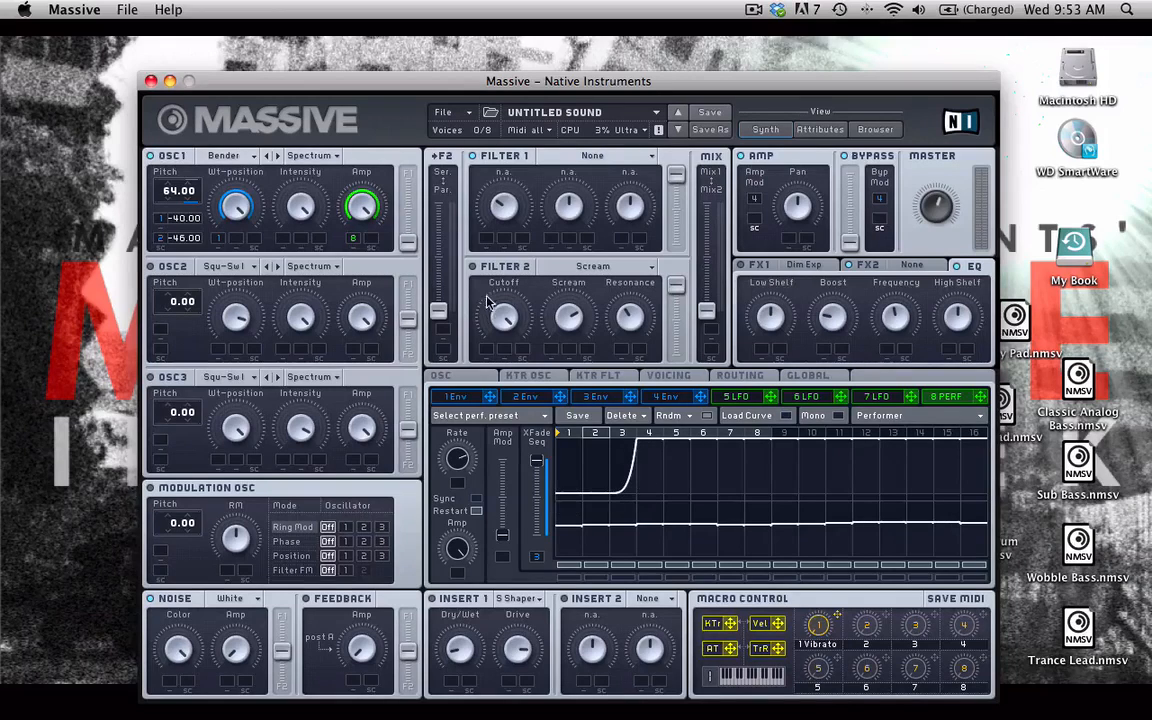
drag(359, 234, 356, 237)
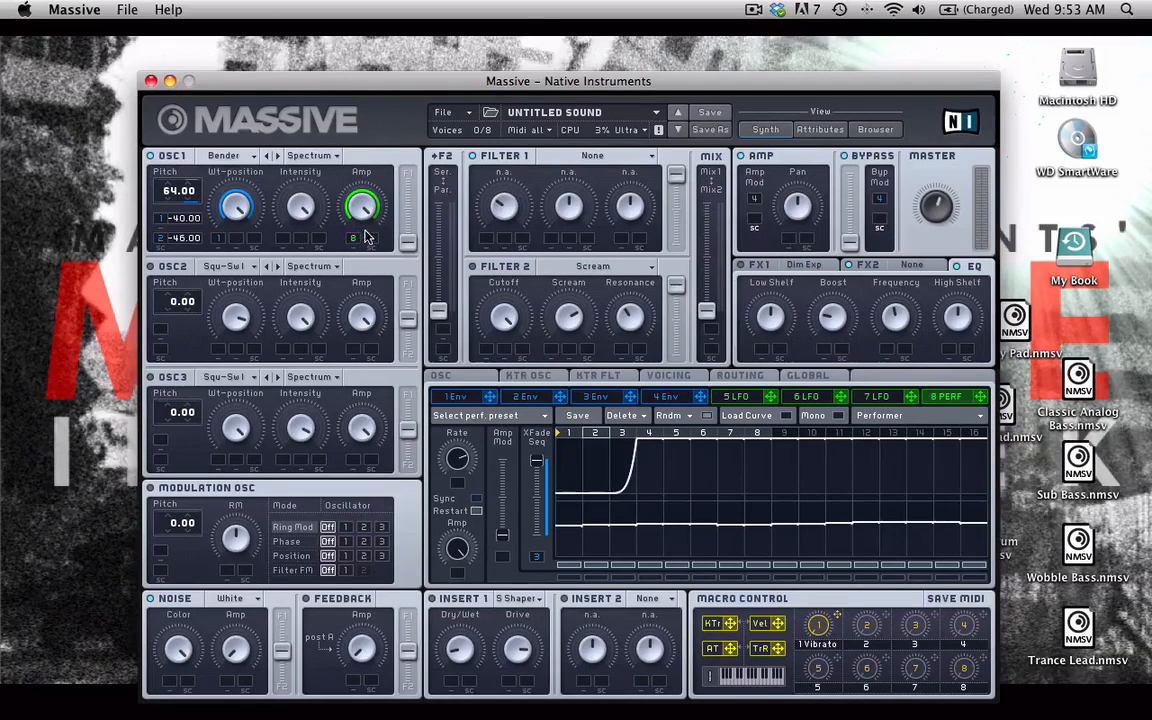